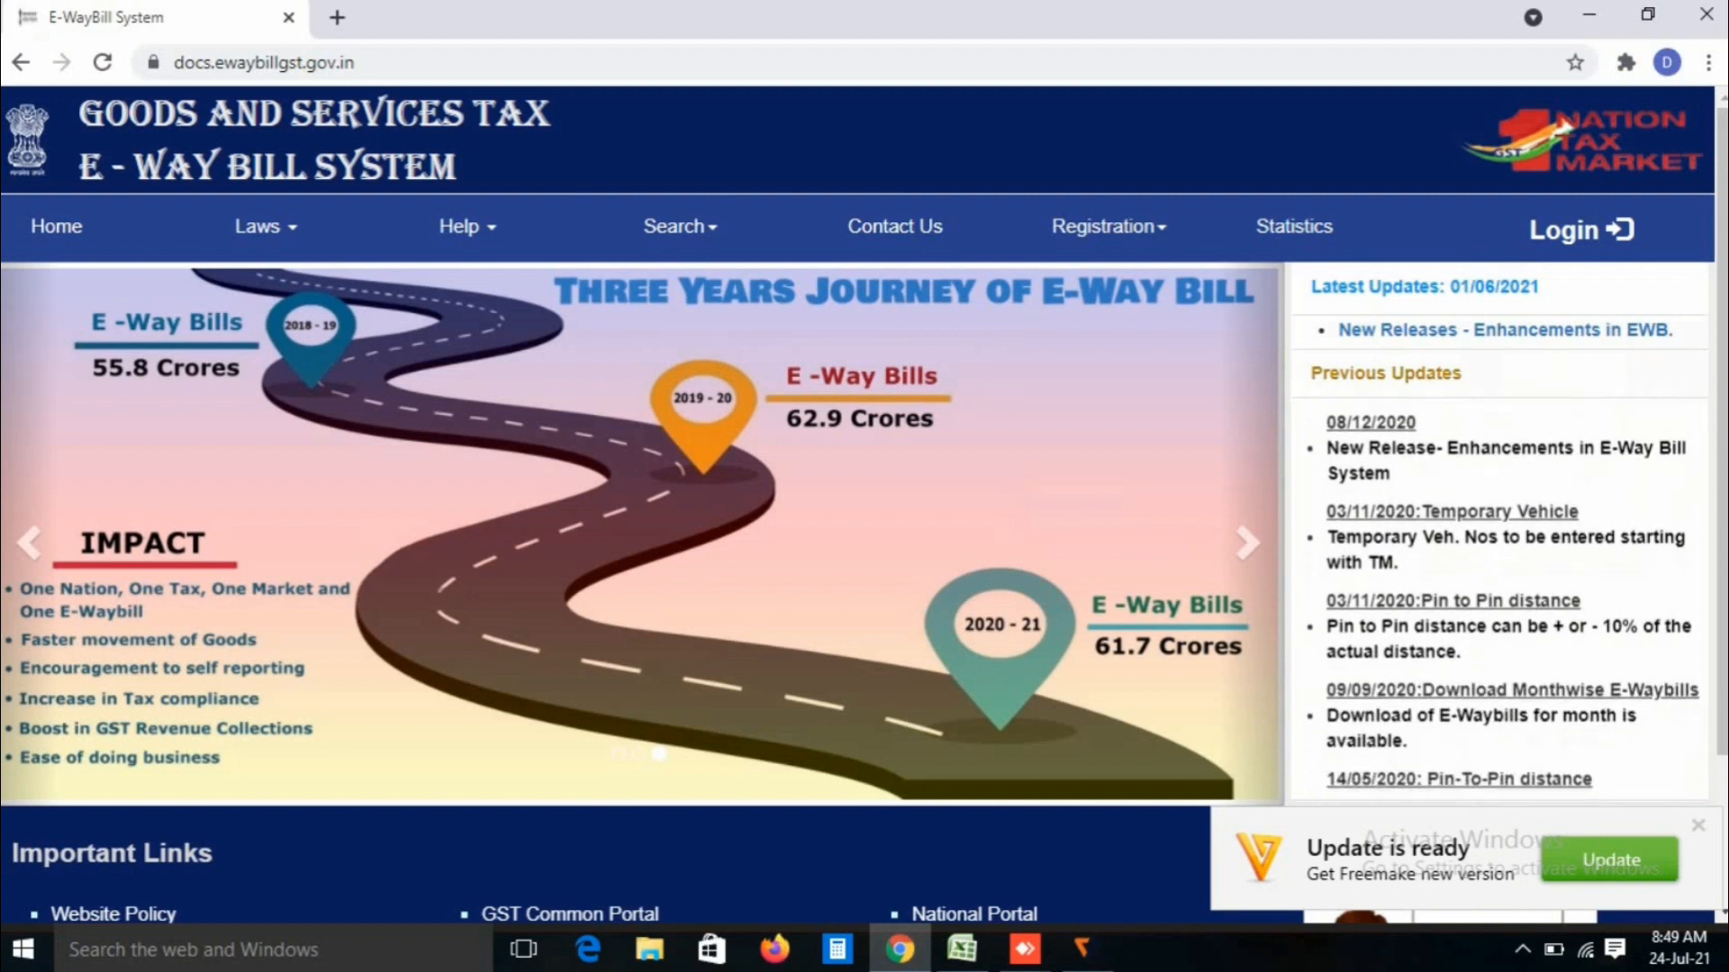
# Step: Go from the documentation site to the main ewaybillgst.gov.in home page
pyautogui.moveTo(1109, 226)
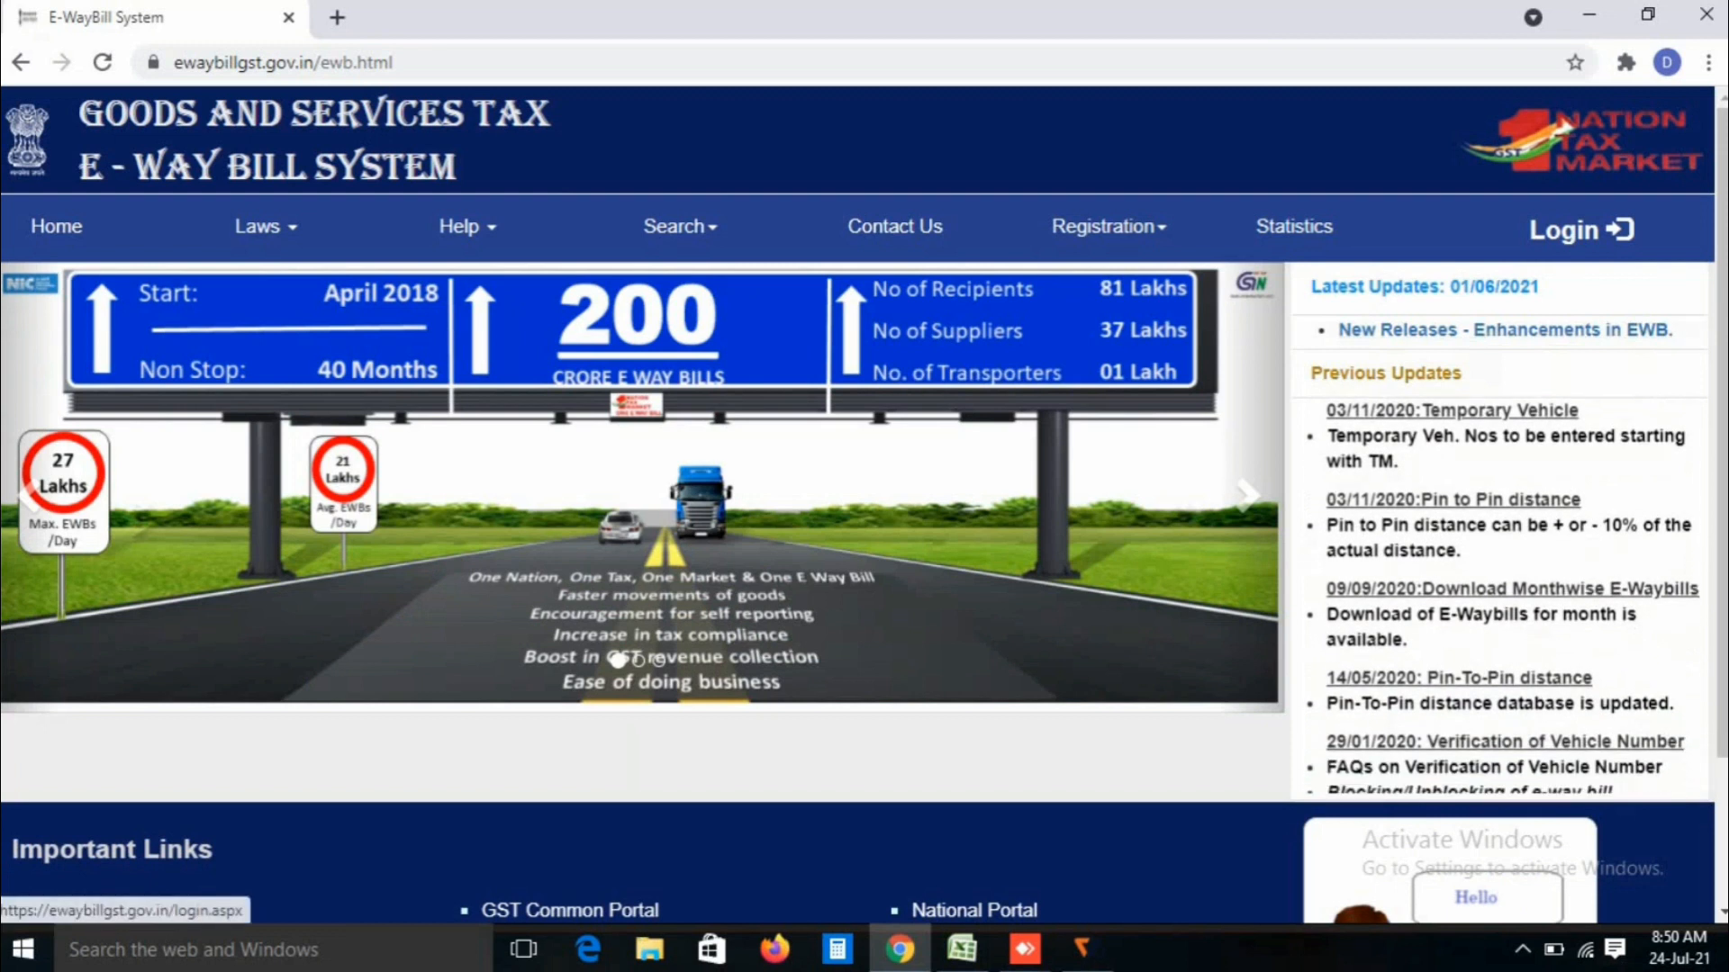
# Step: Log in with username, password and captcha, skipping the password change to reach the dashboard
pyautogui.click(1581, 230)
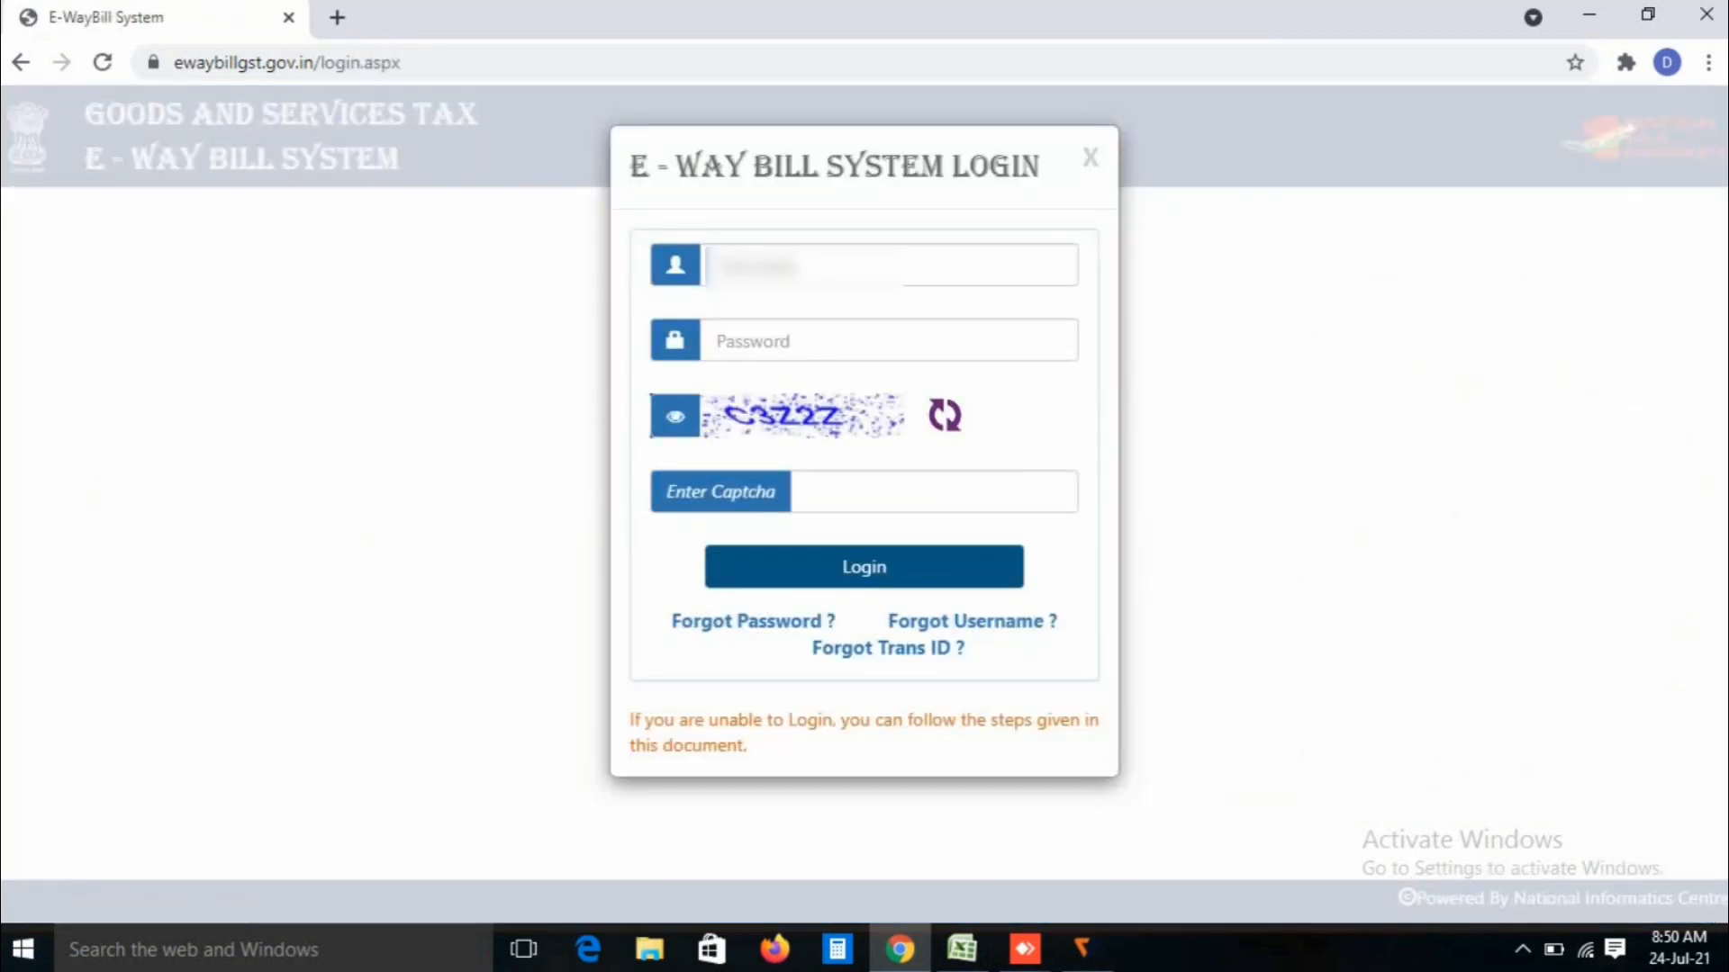
pyautogui.click(811, 266)
pyautogui.click(933, 491)
pyautogui.write('C3Z2Z')
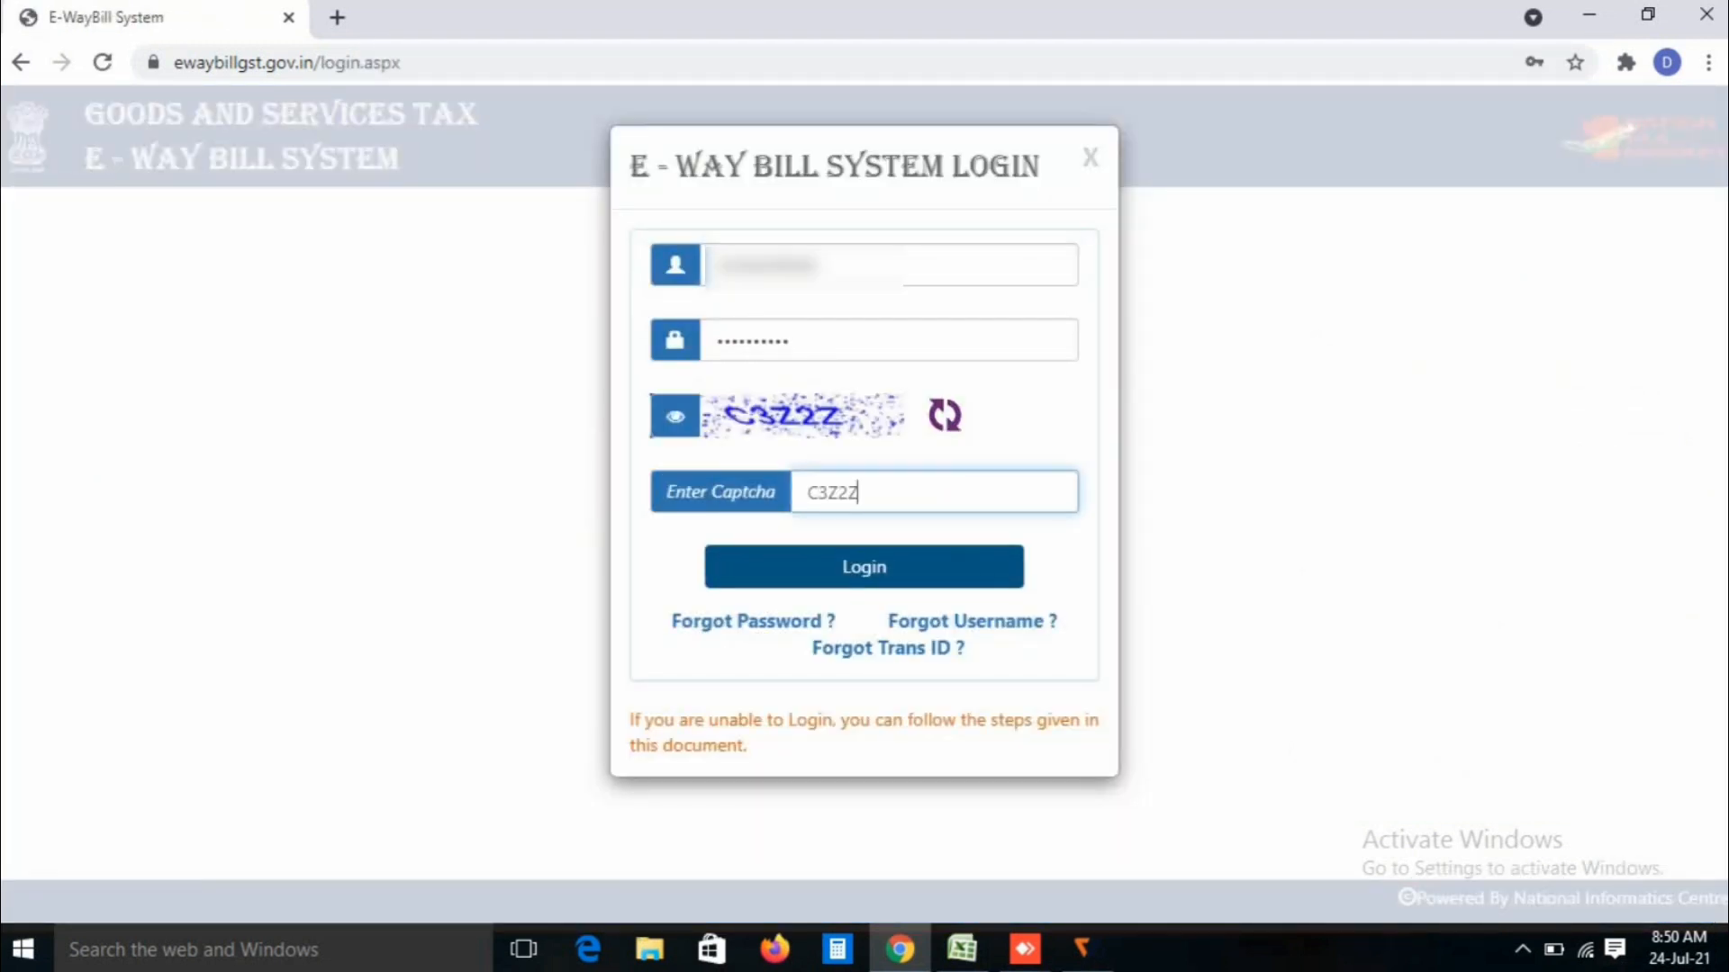
pyautogui.press('Return')
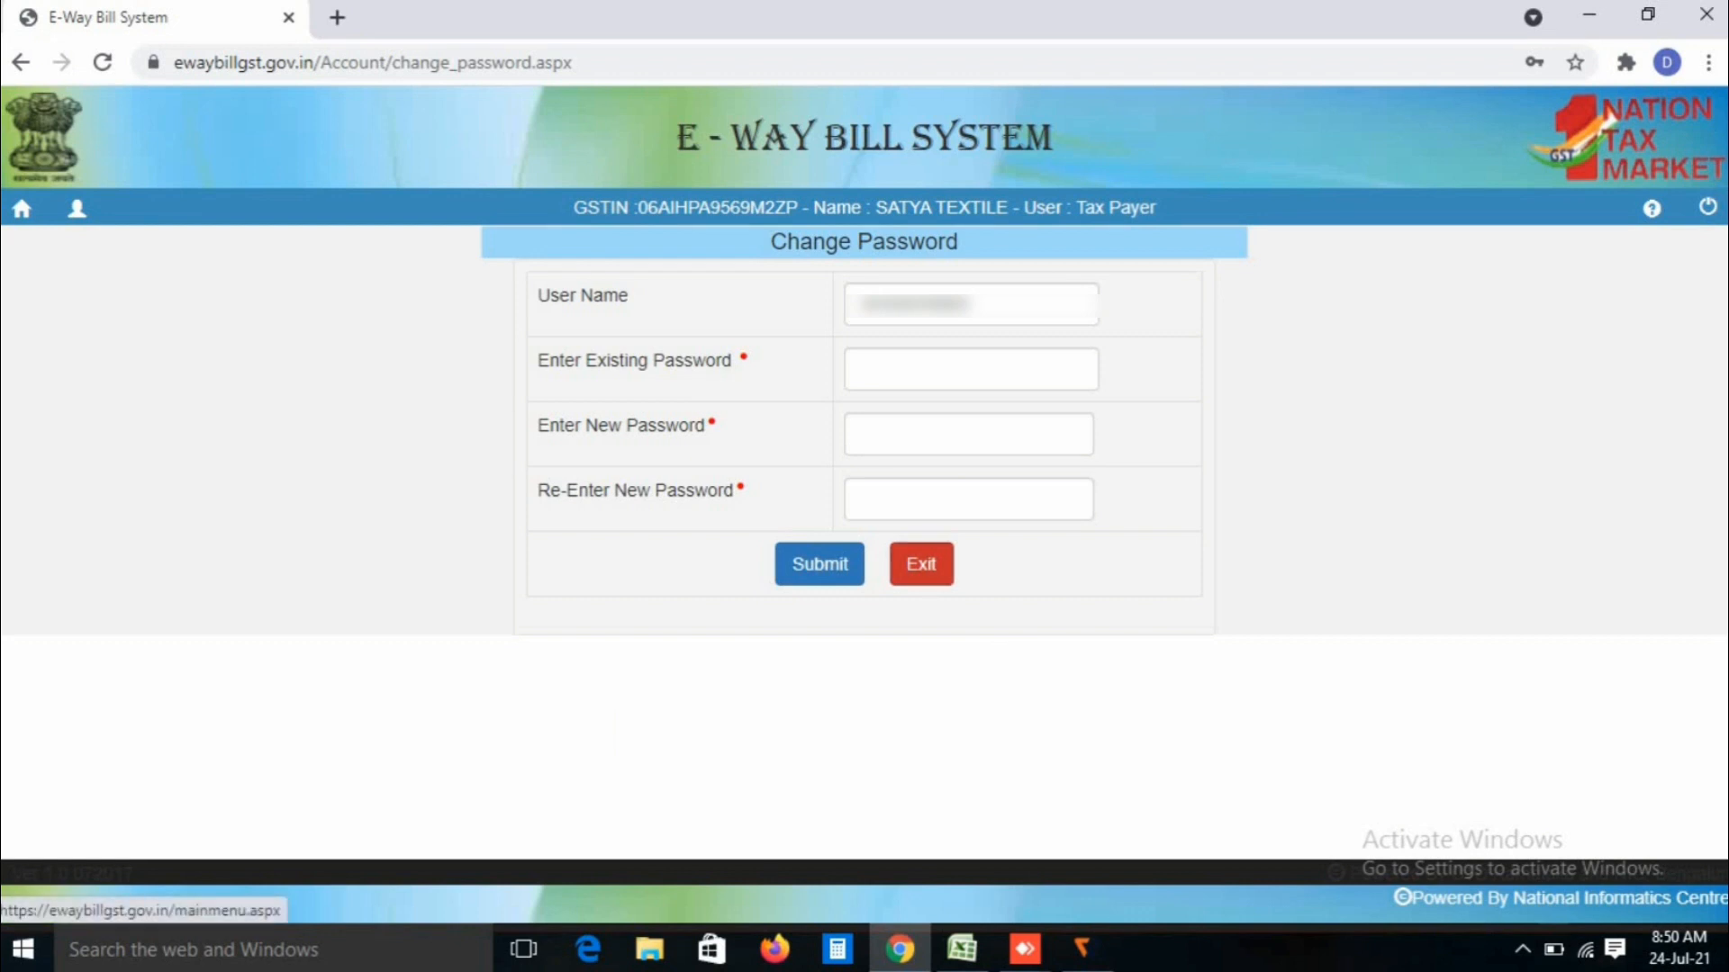
pyautogui.click(921, 564)
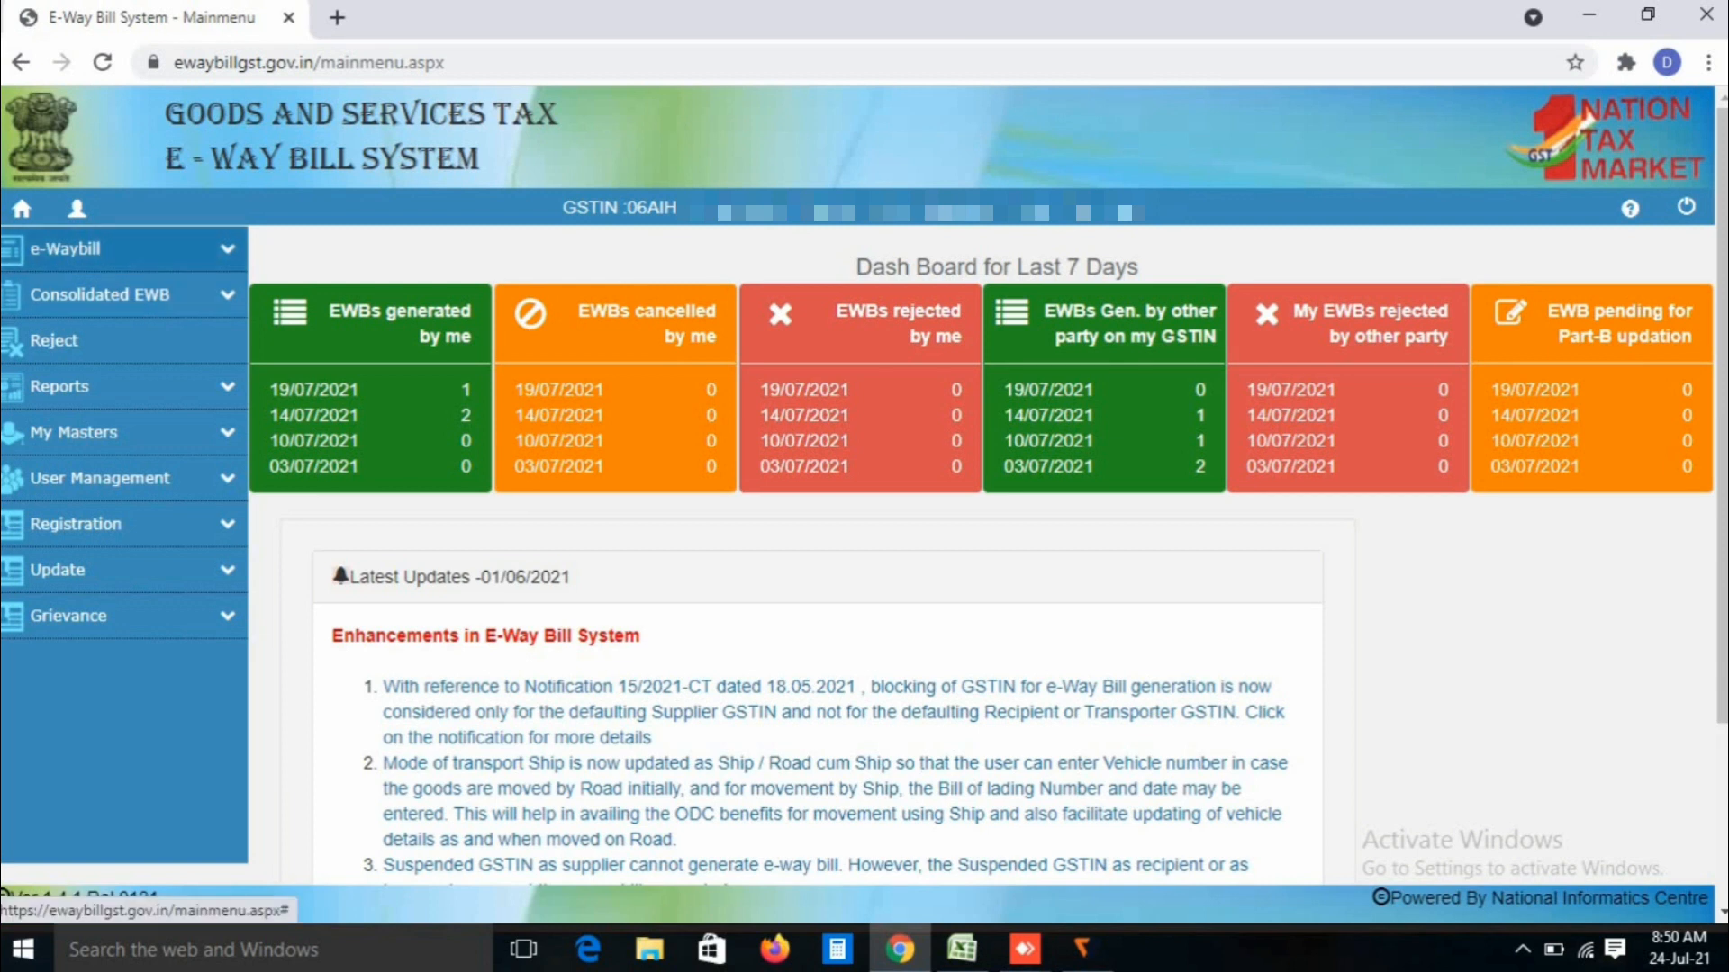
# Step: Choose Generate New under e-Waybill in the sidebar to open a blank entry form
pyautogui.click(108, 249)
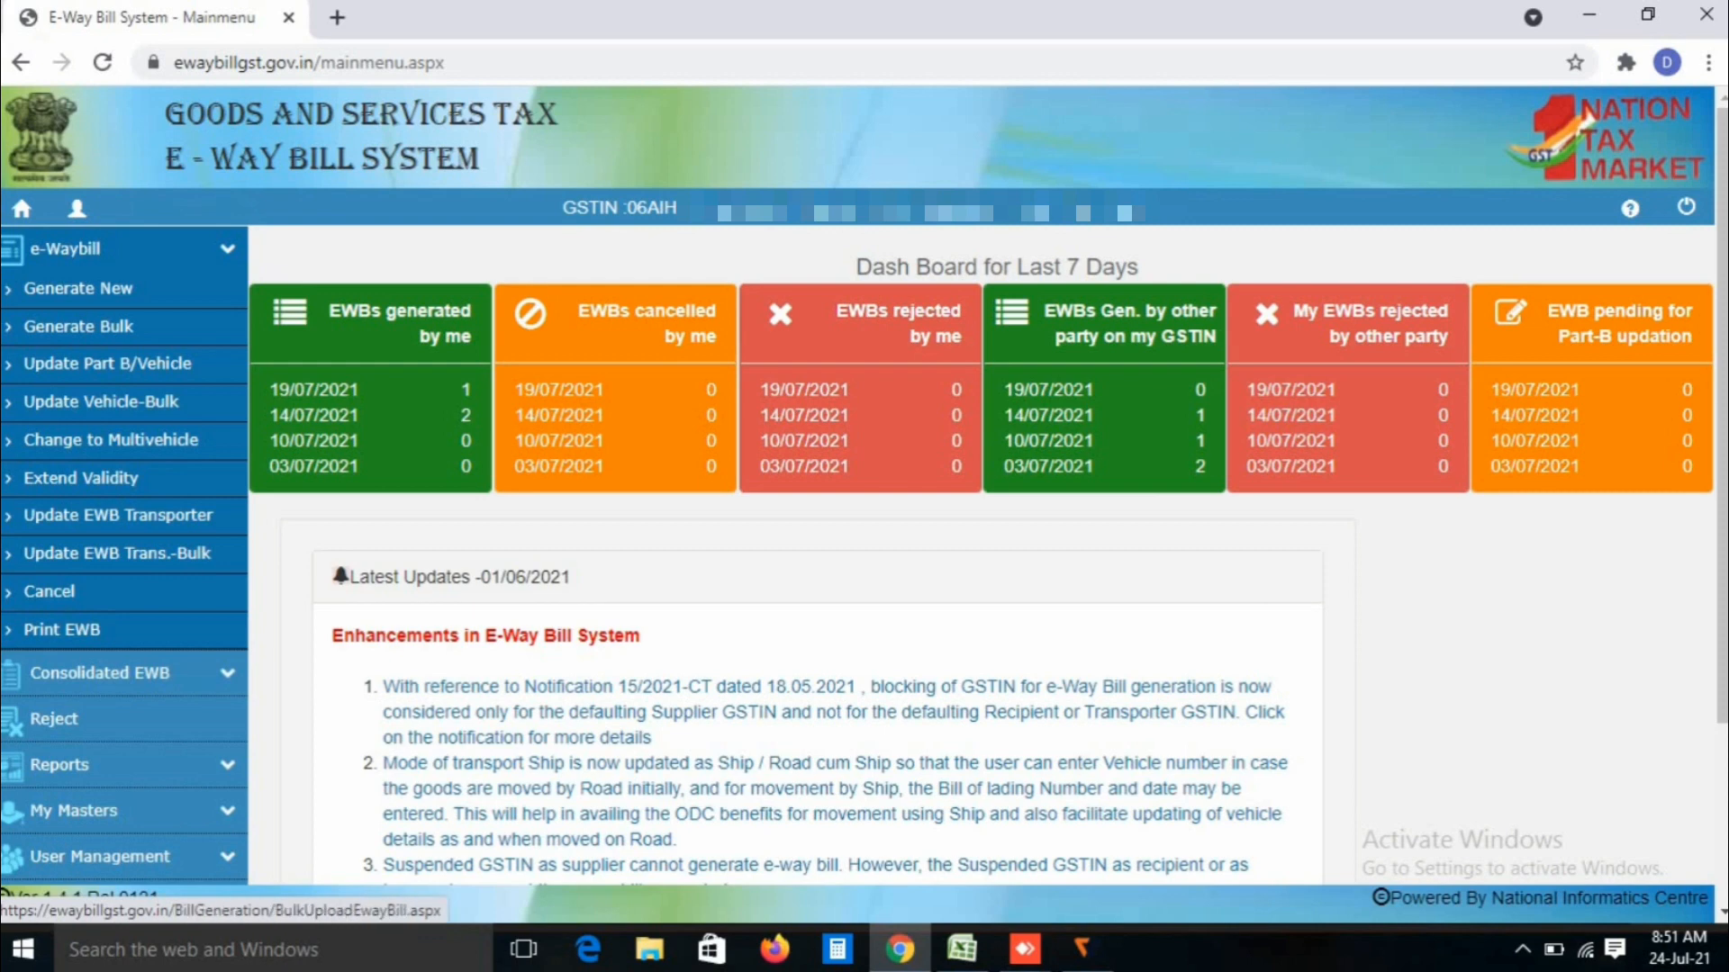
pyautogui.click(79, 288)
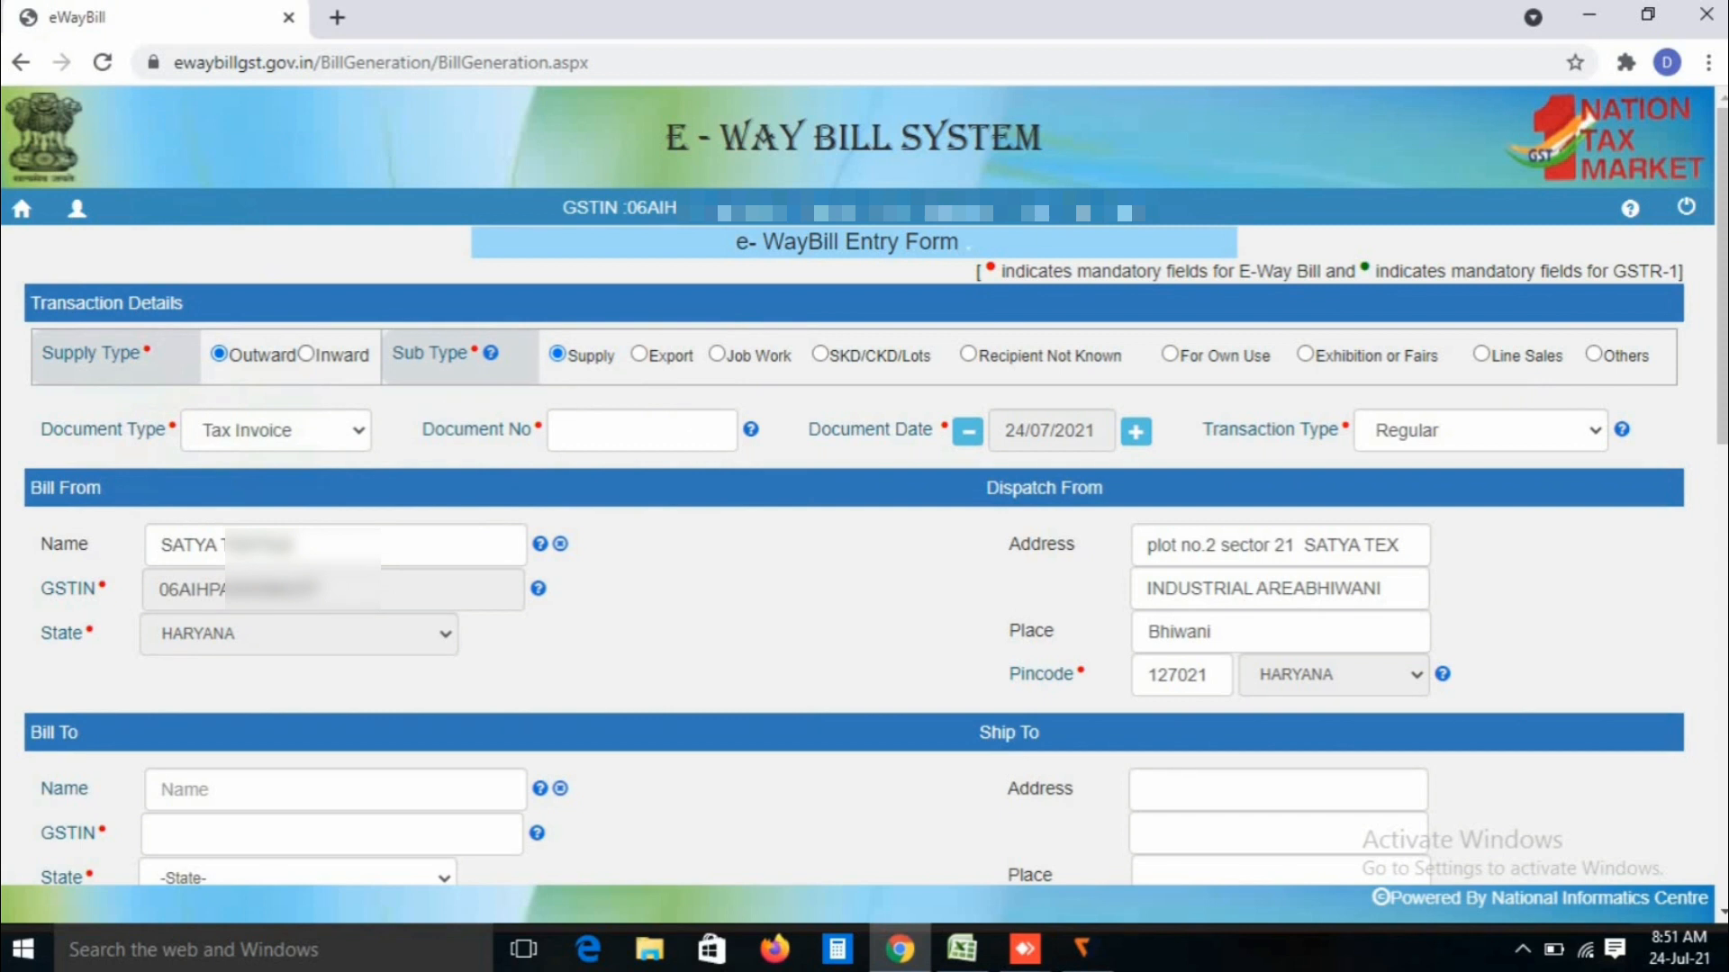
pyautogui.click(306, 354)
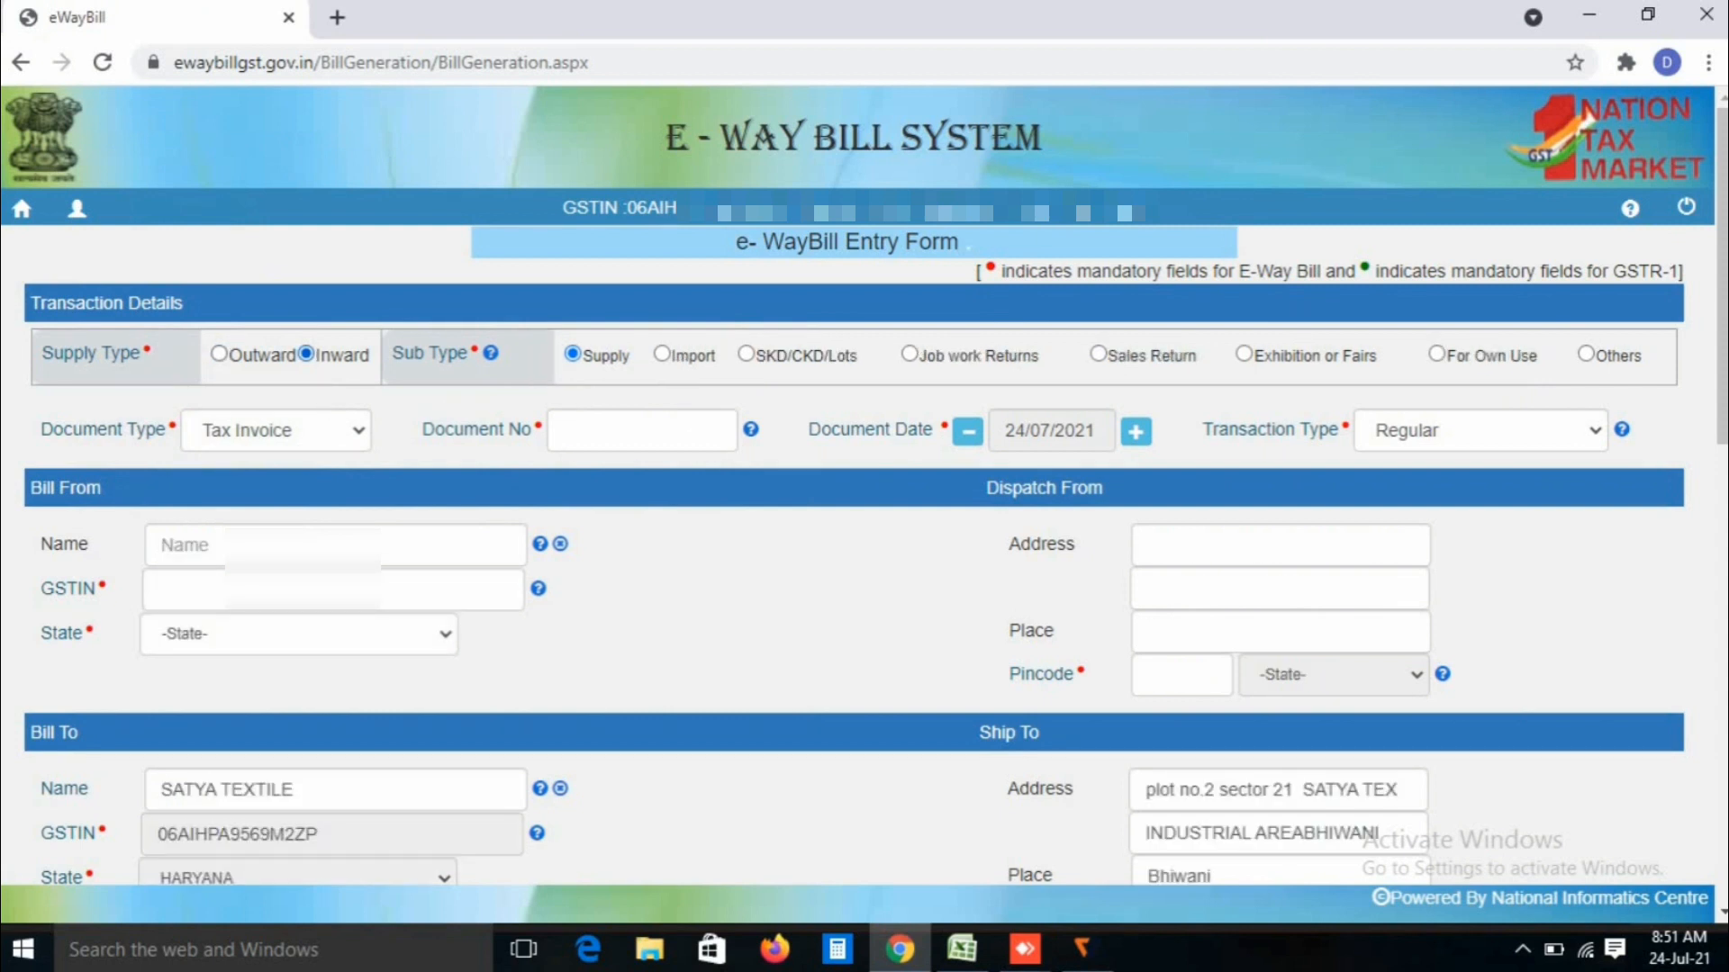
pyautogui.click(219, 354)
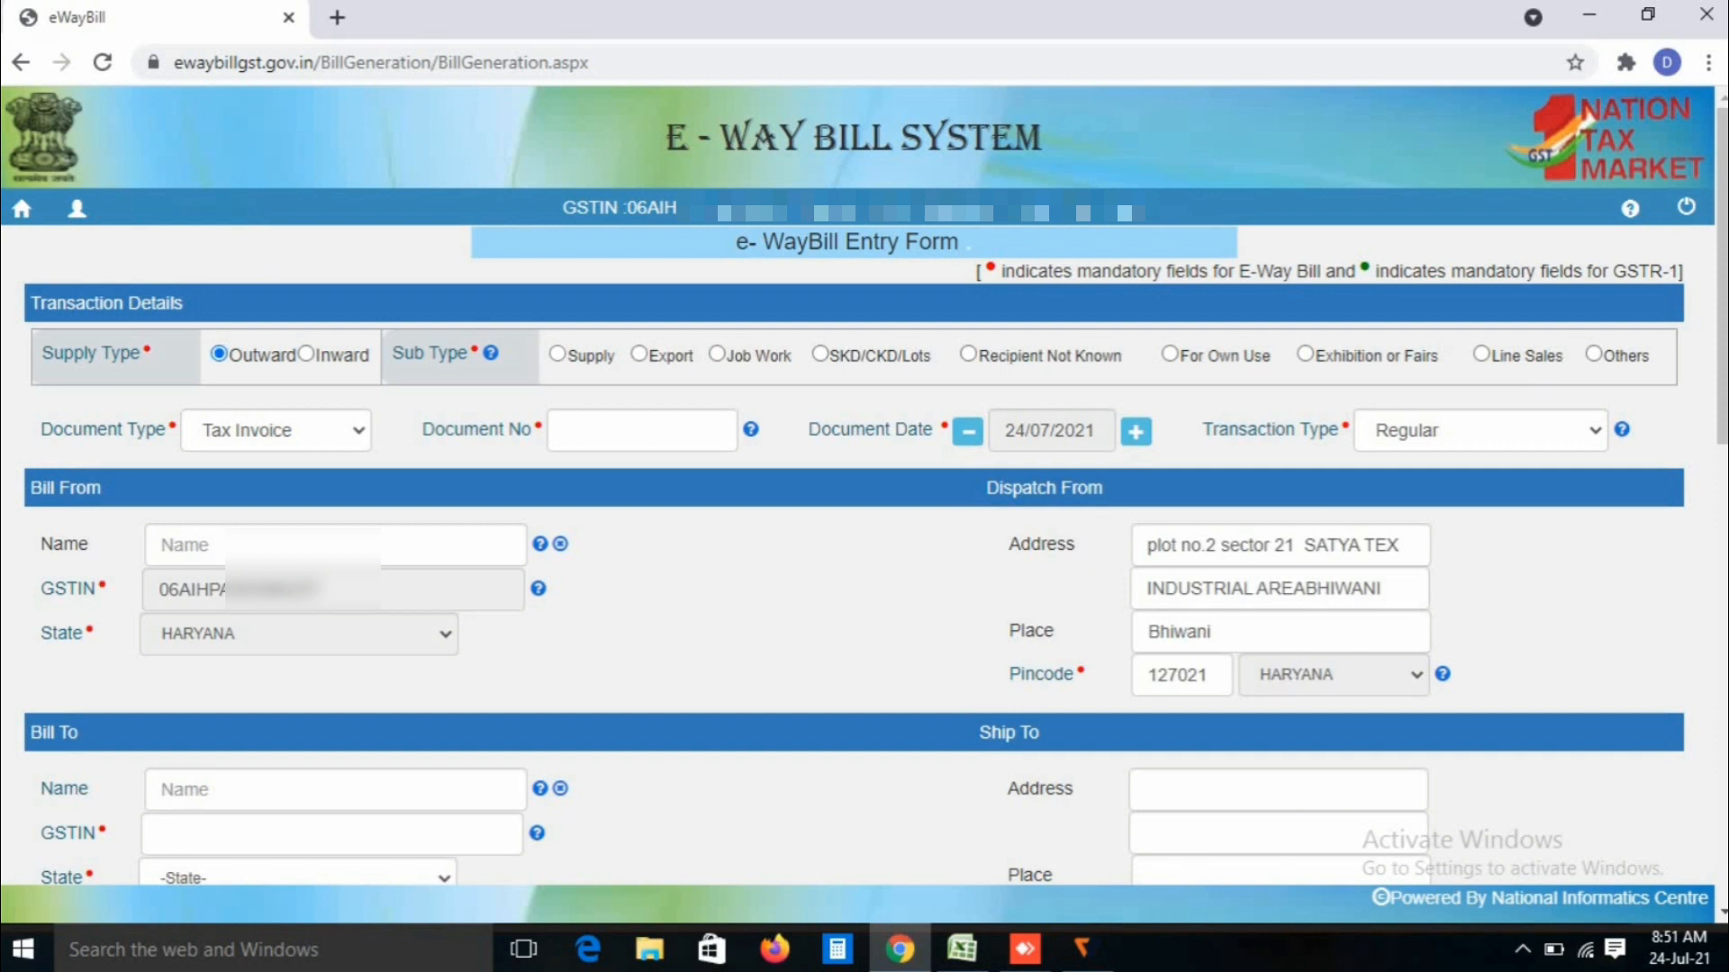
pyautogui.click(557, 354)
pyautogui.click(639, 354)
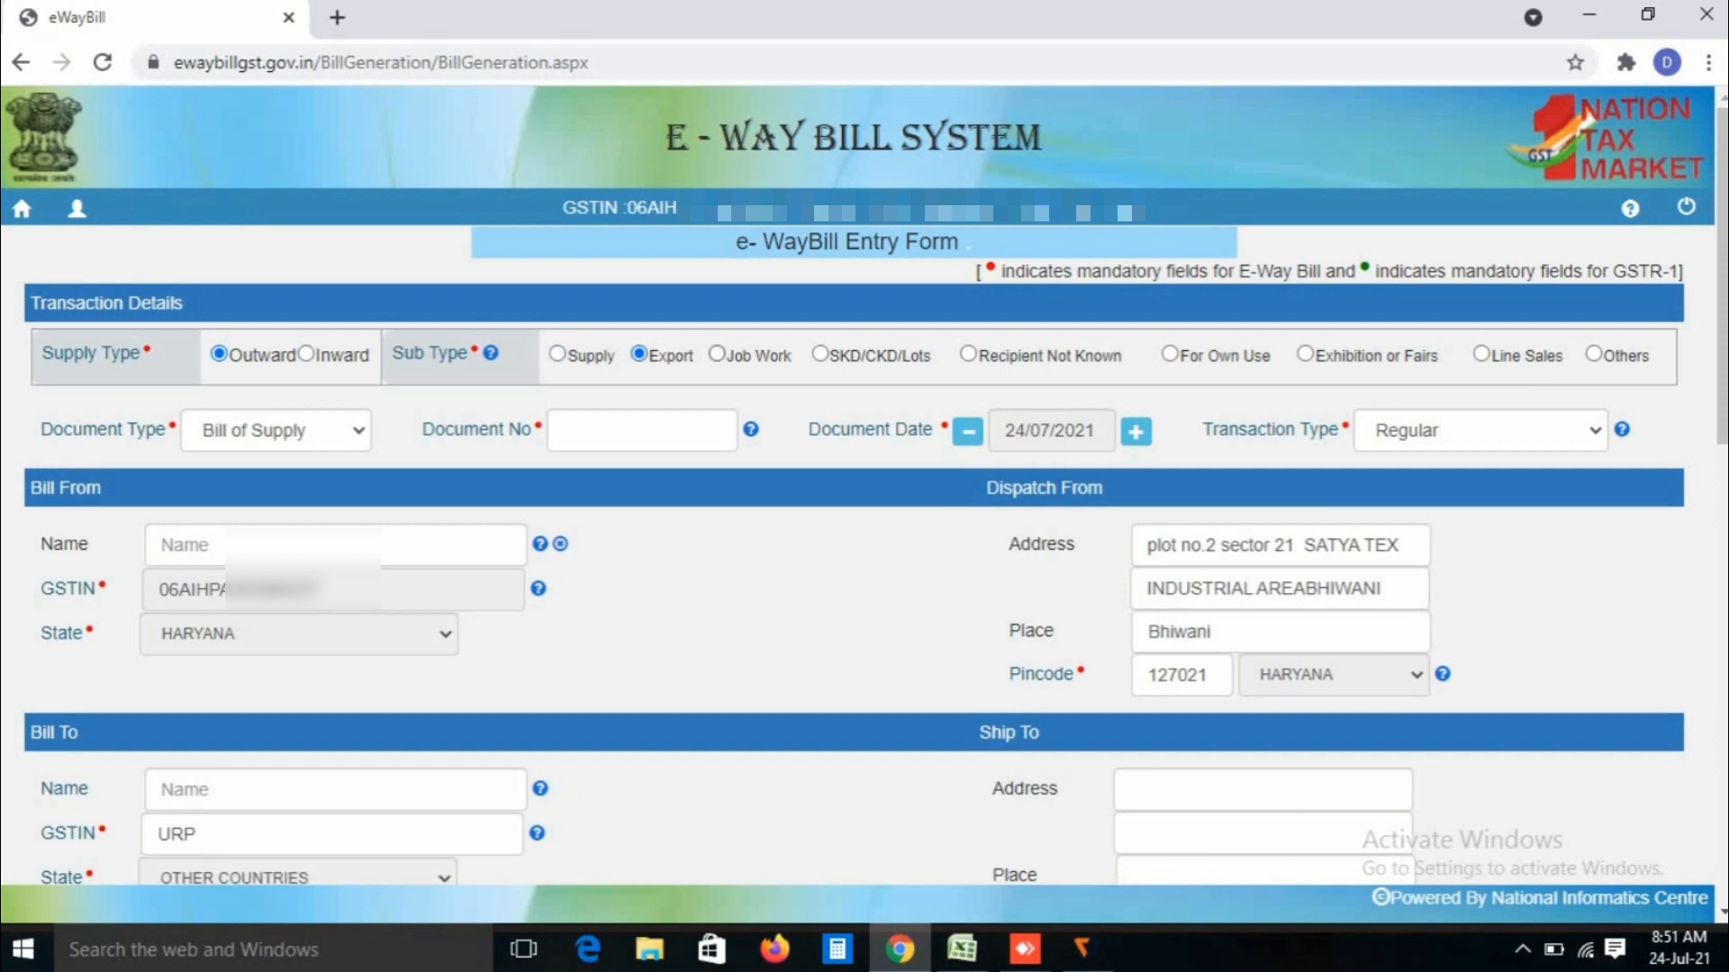
pyautogui.click(717, 354)
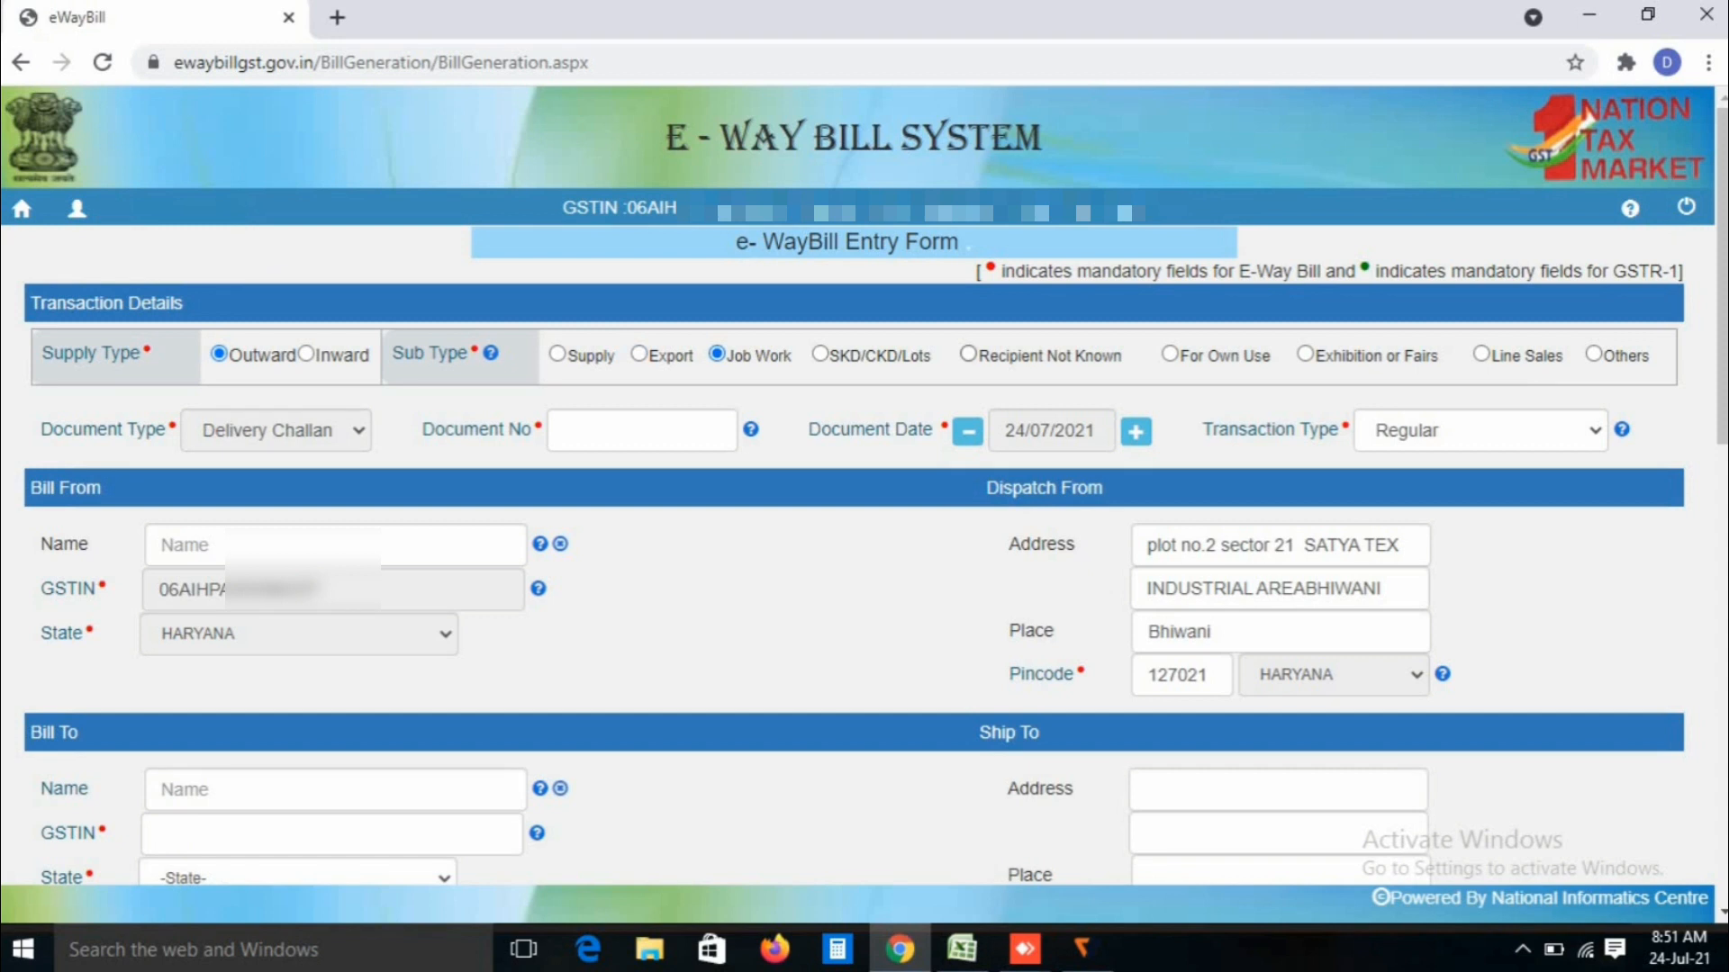
pyautogui.click(1304, 354)
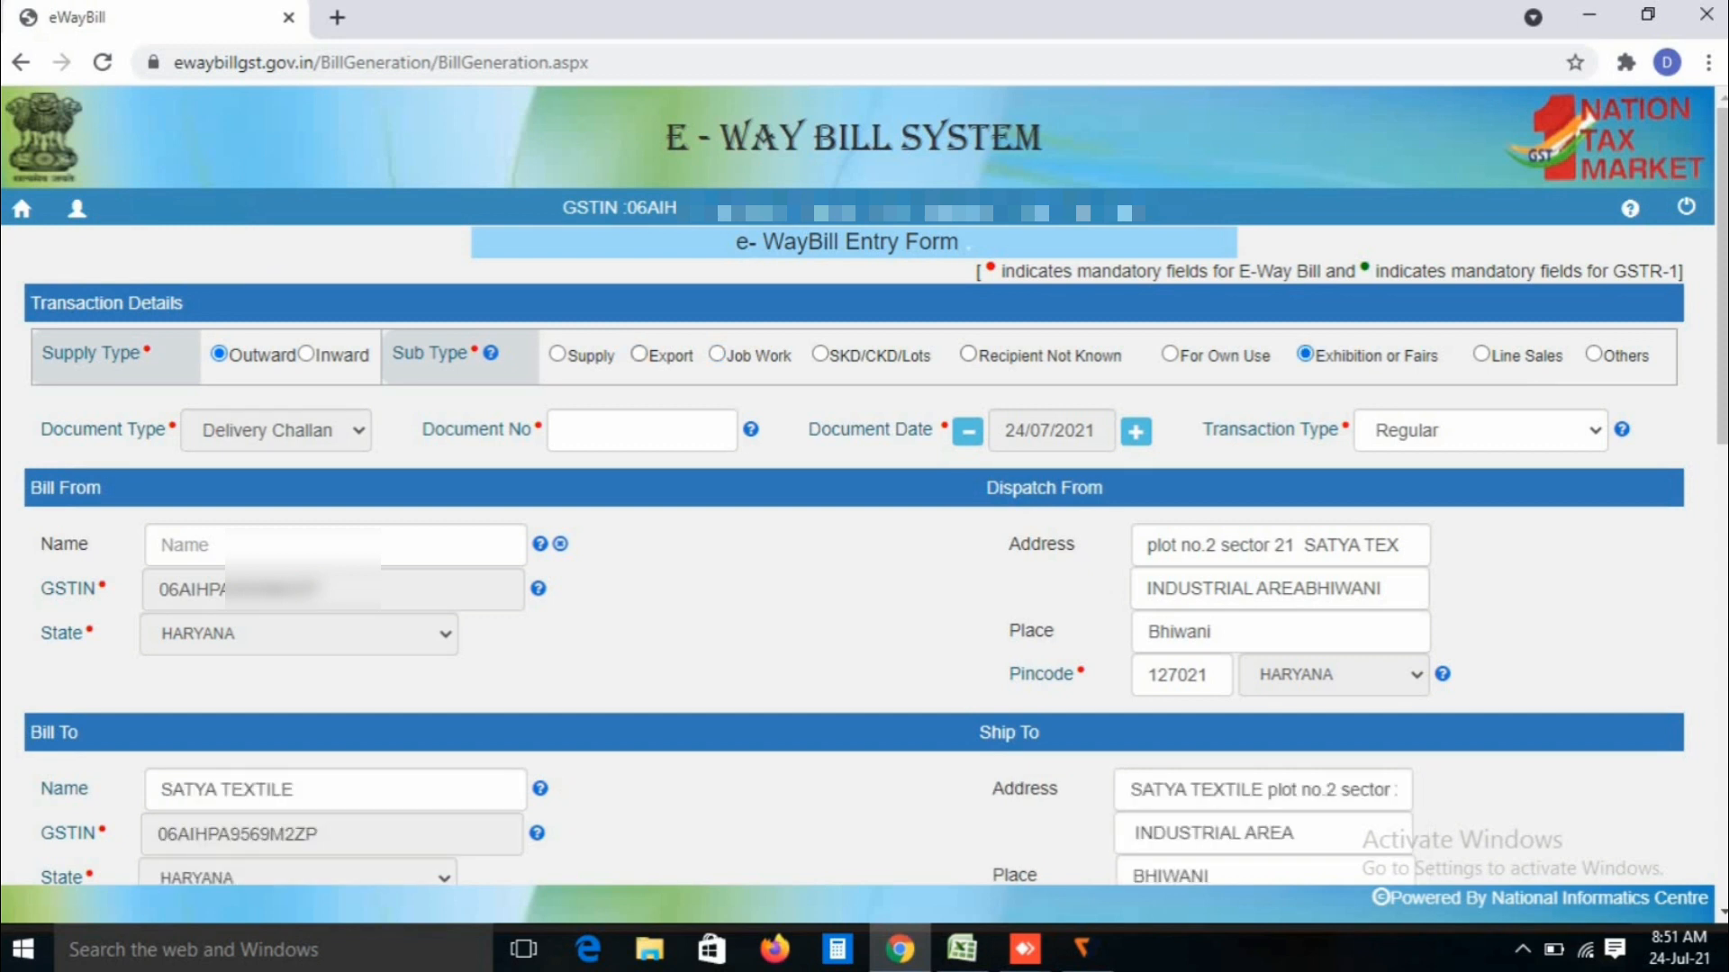
pyautogui.click(557, 354)
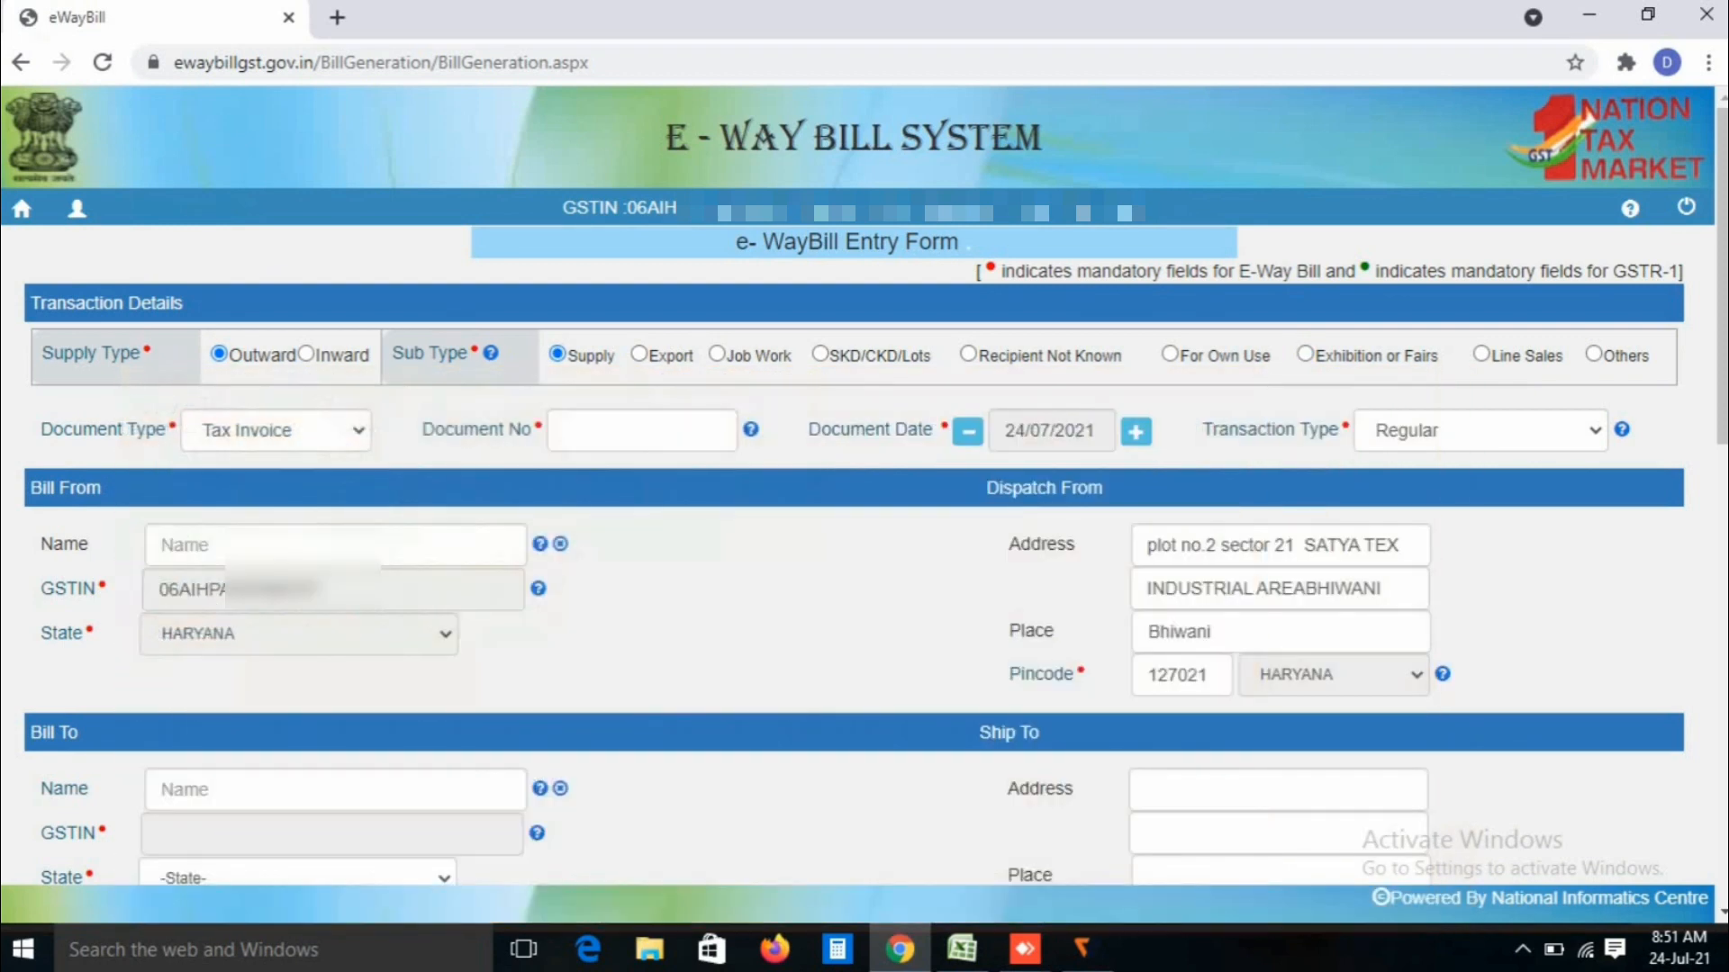
pyautogui.click(278, 430)
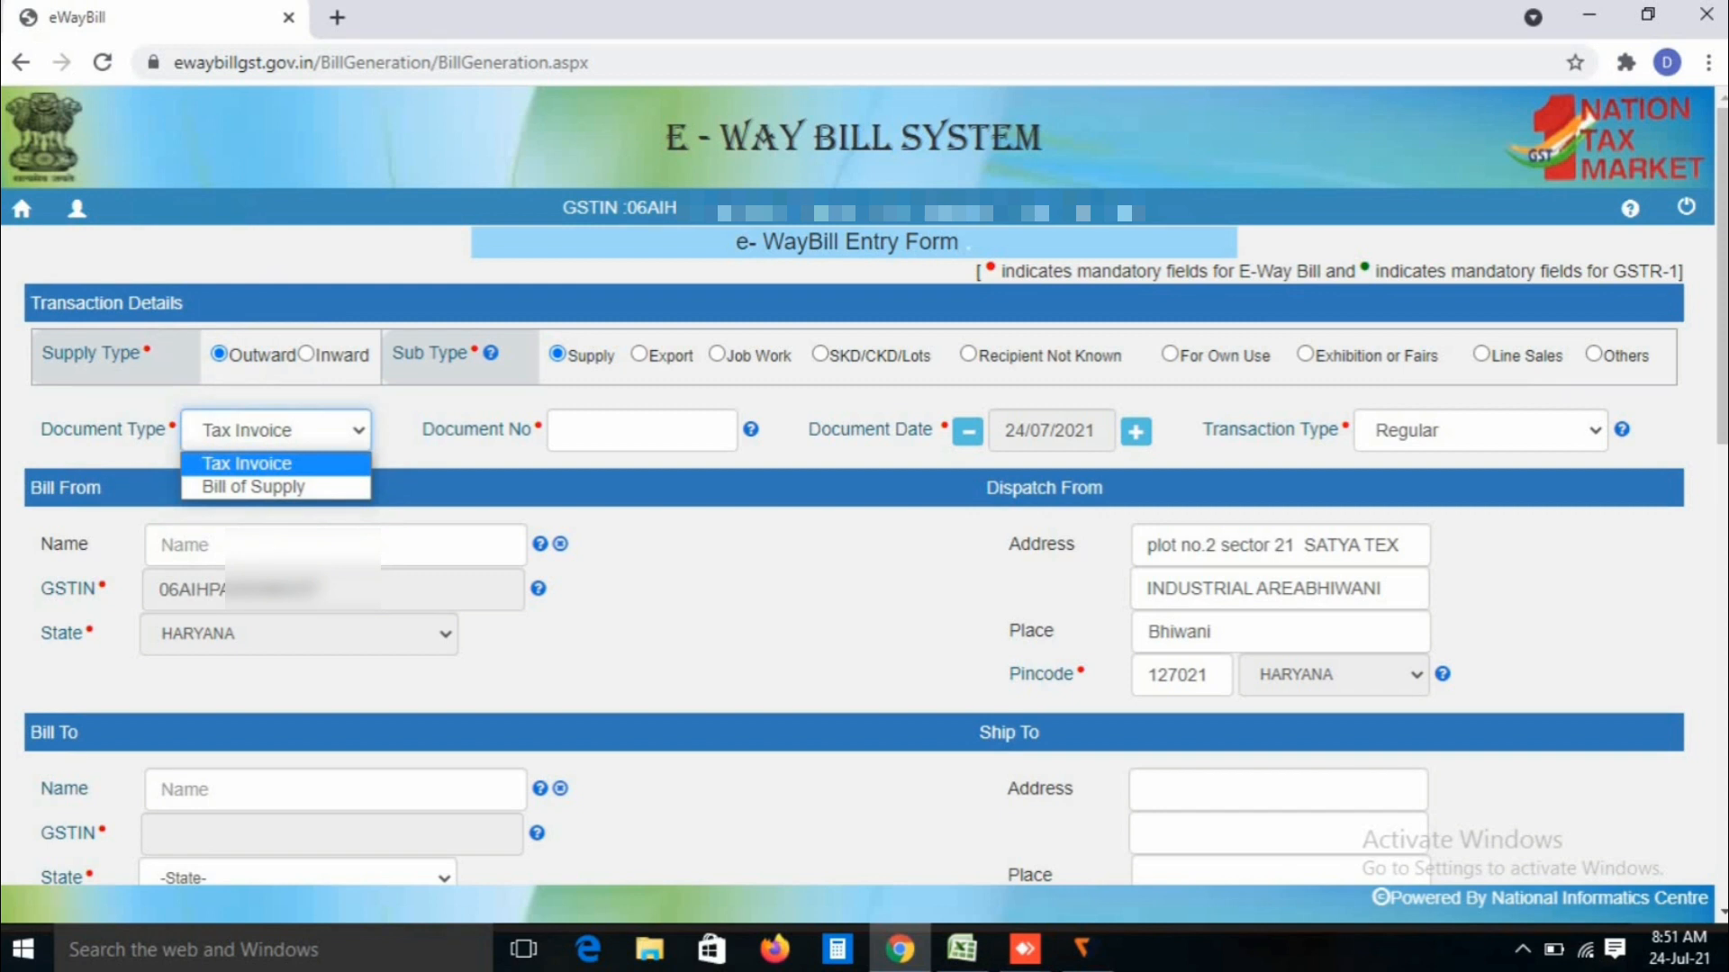
# Step: Keep Tax Invoice as the document type and enter document number 589
pyautogui.click(247, 464)
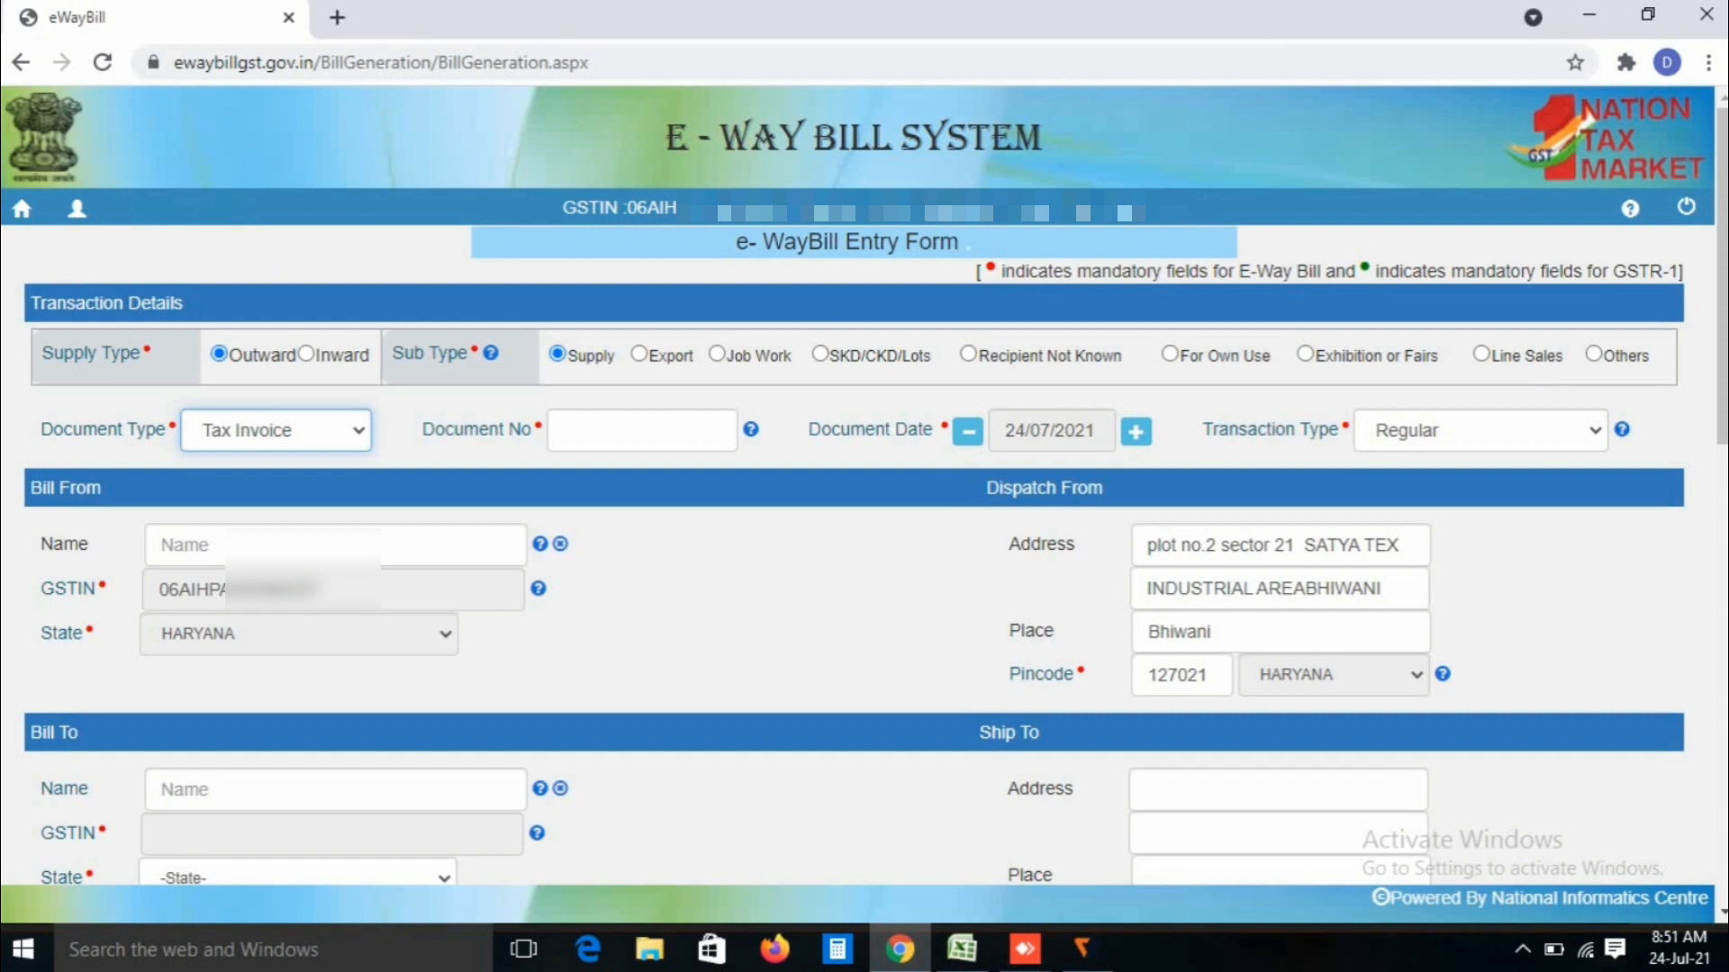
pyautogui.click(641, 430)
pyautogui.write('5')
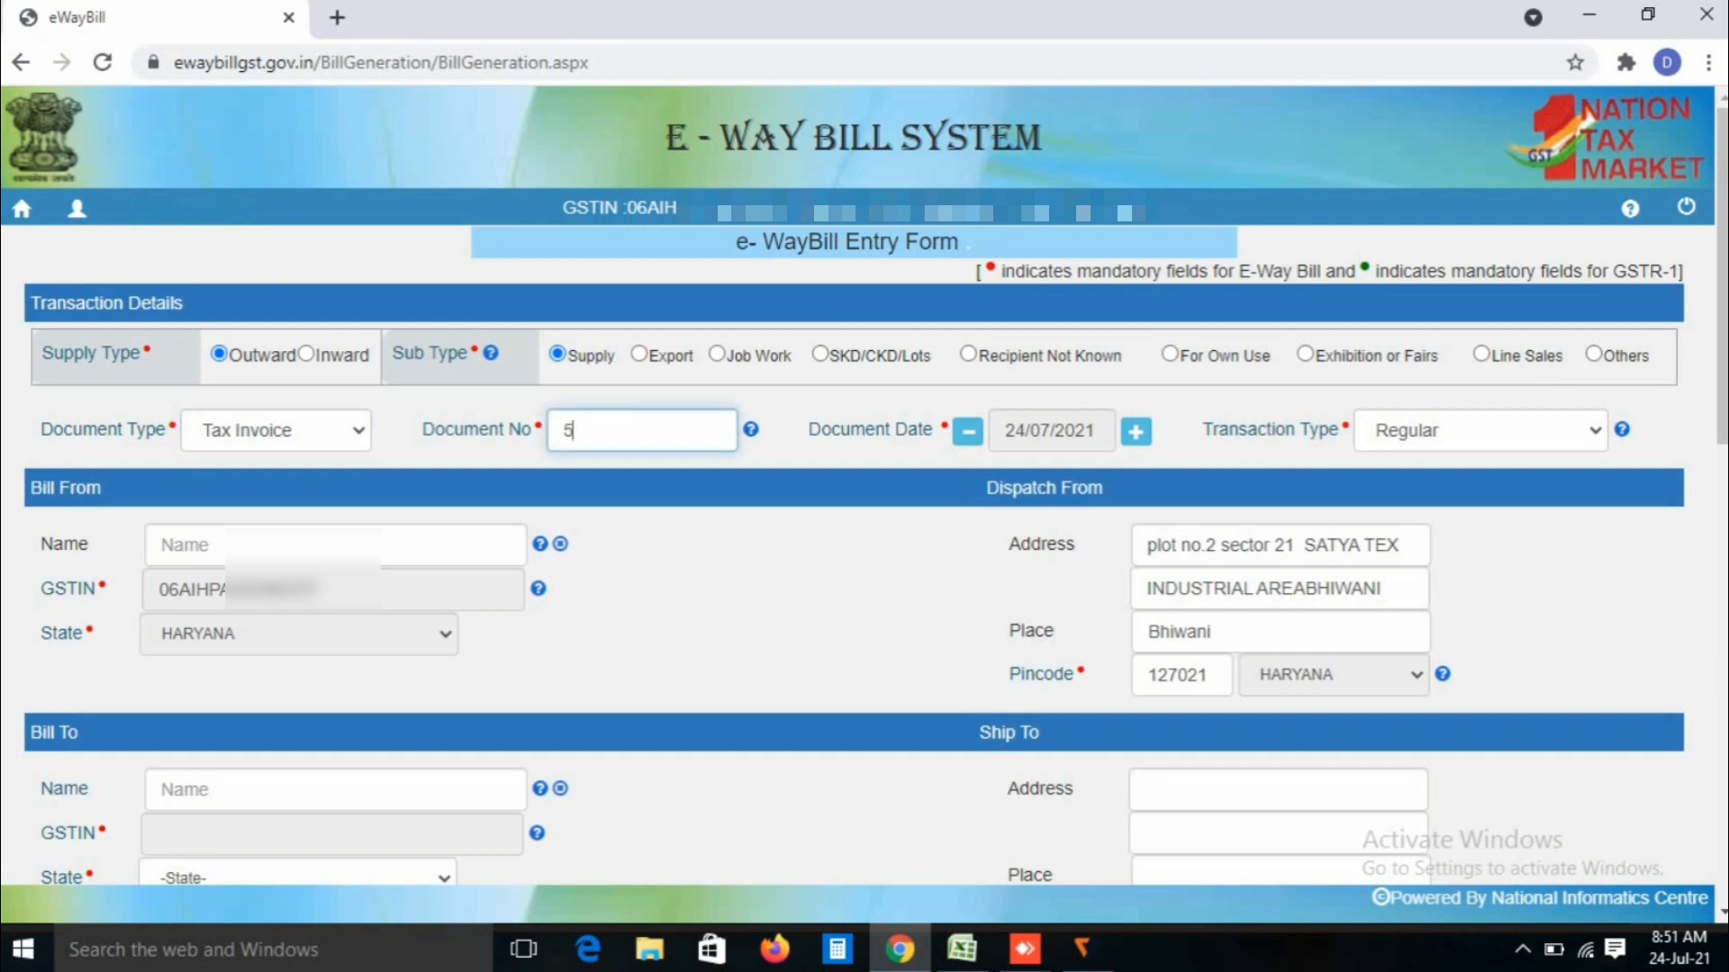
pyautogui.write('89')
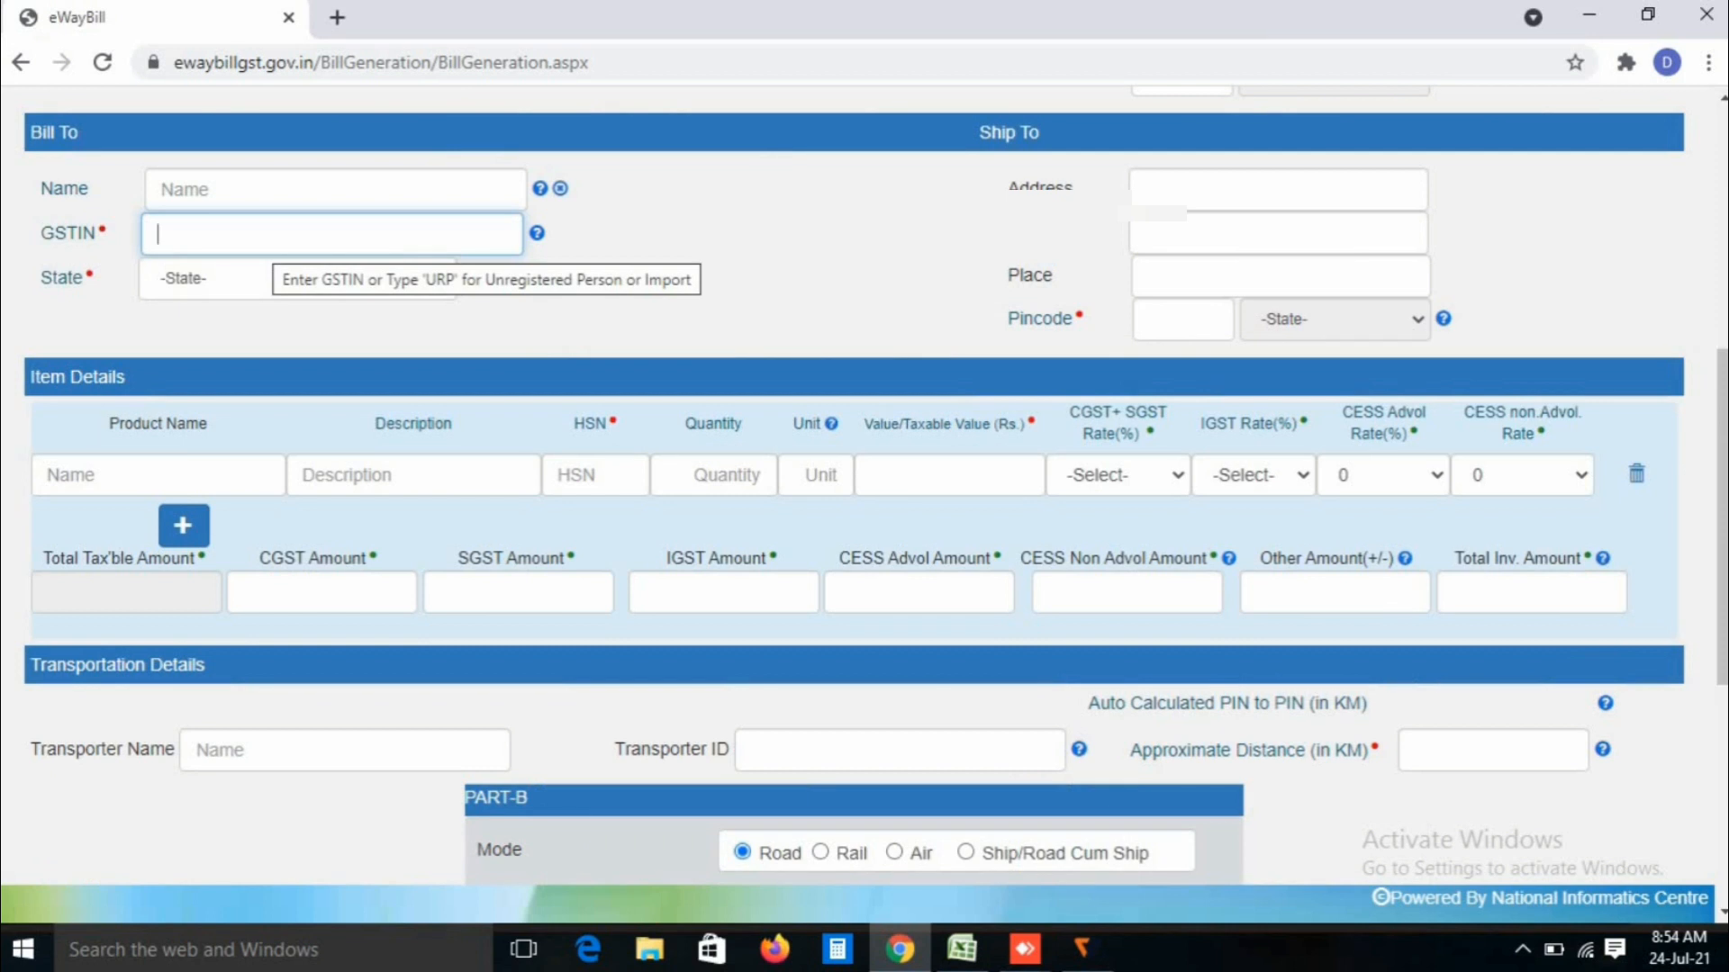
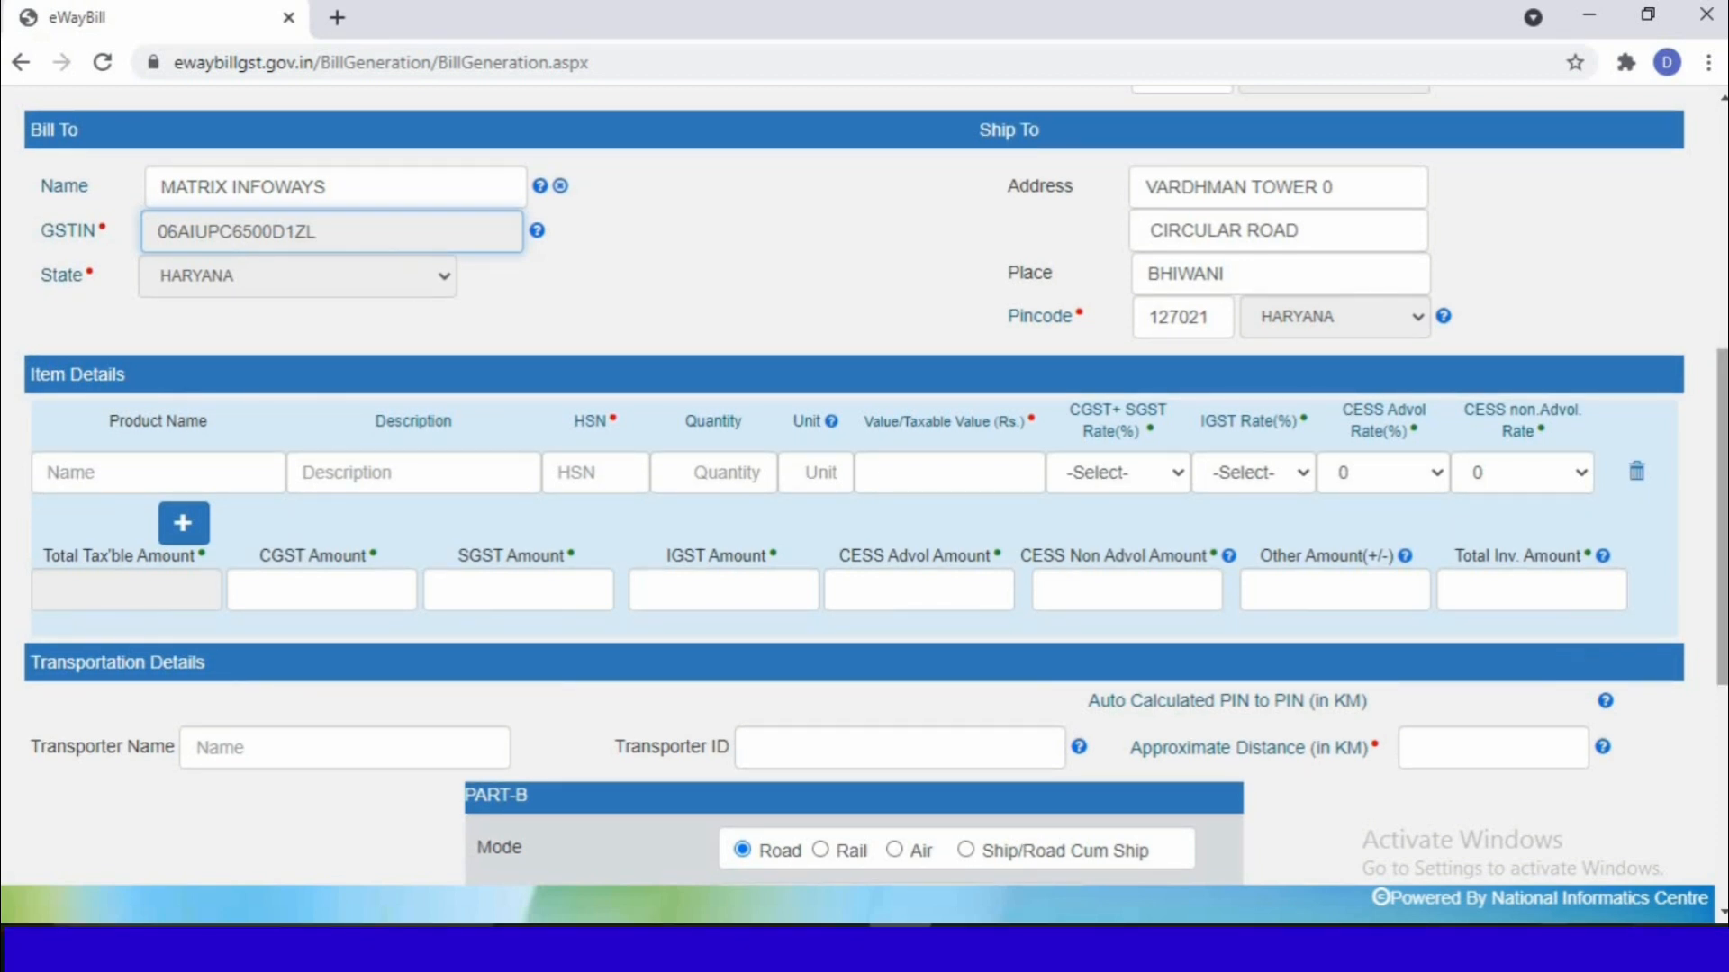
# Step: Paste the recipient's GSTIN to auto-fill Bill To, then move to the Product Name field
pyautogui.scroll(-1, 854, 504)
pyautogui.click(158, 307)
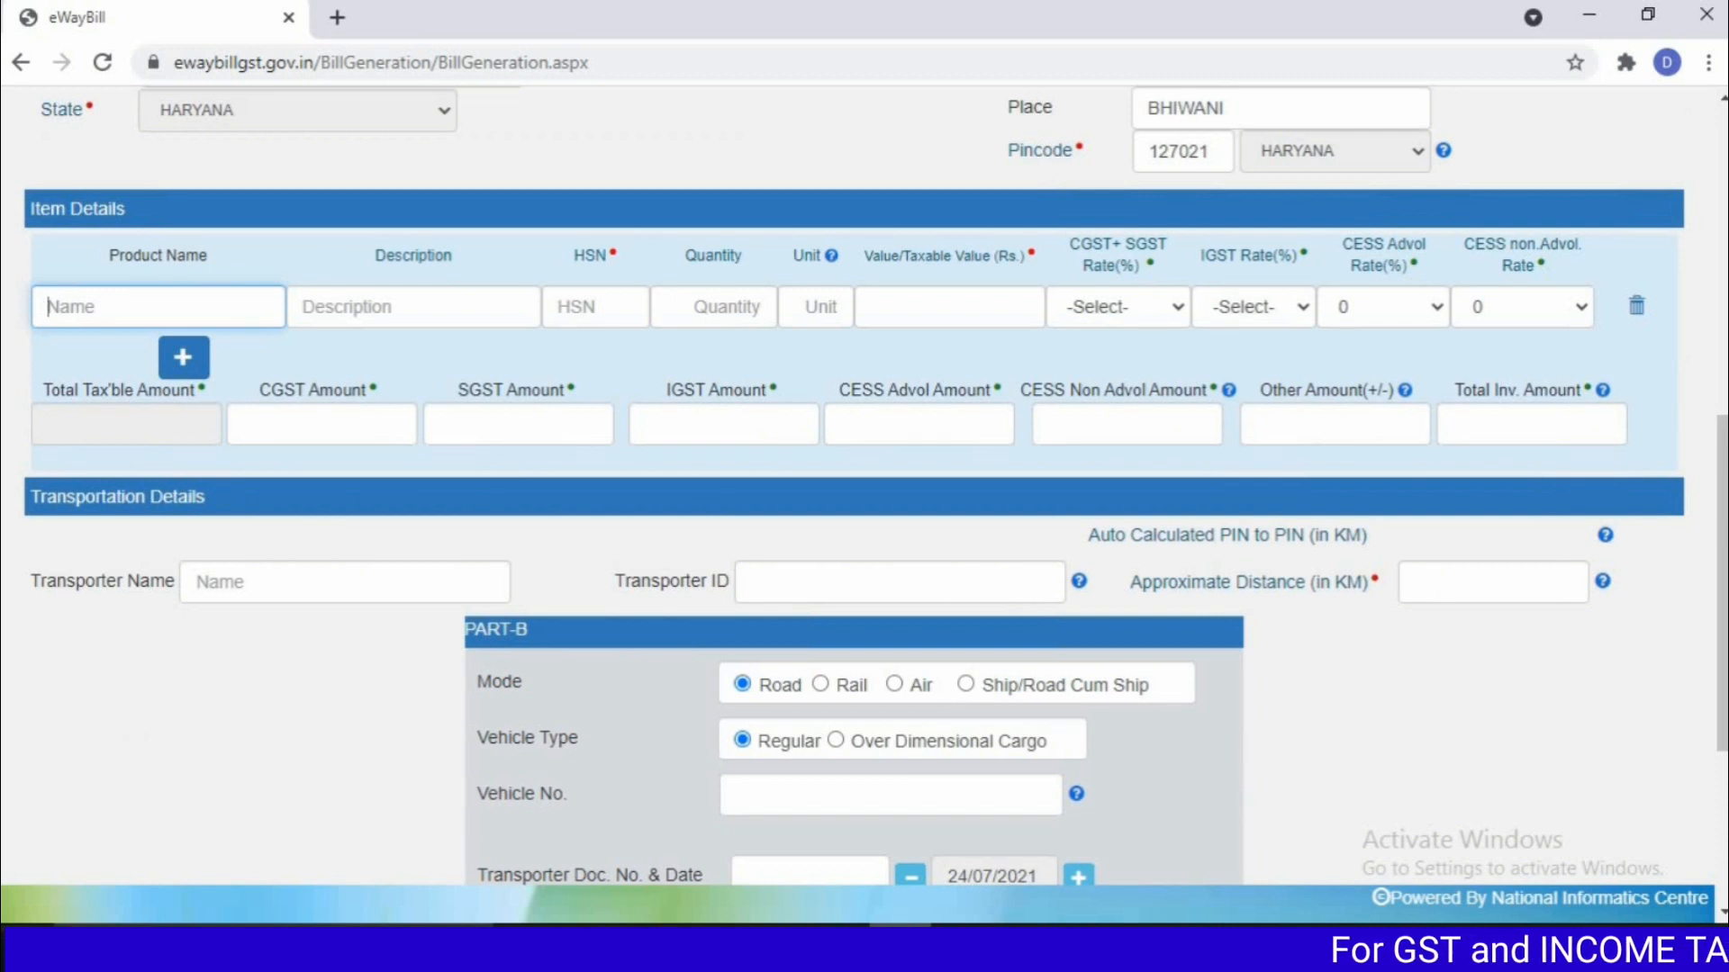
# Step: Enter HSN 509, quantity 20, taxable value 10000 and CGST+SGST rate 9 + 9, totalling 11800
pyautogui.click(596, 307)
pyautogui.write('509')
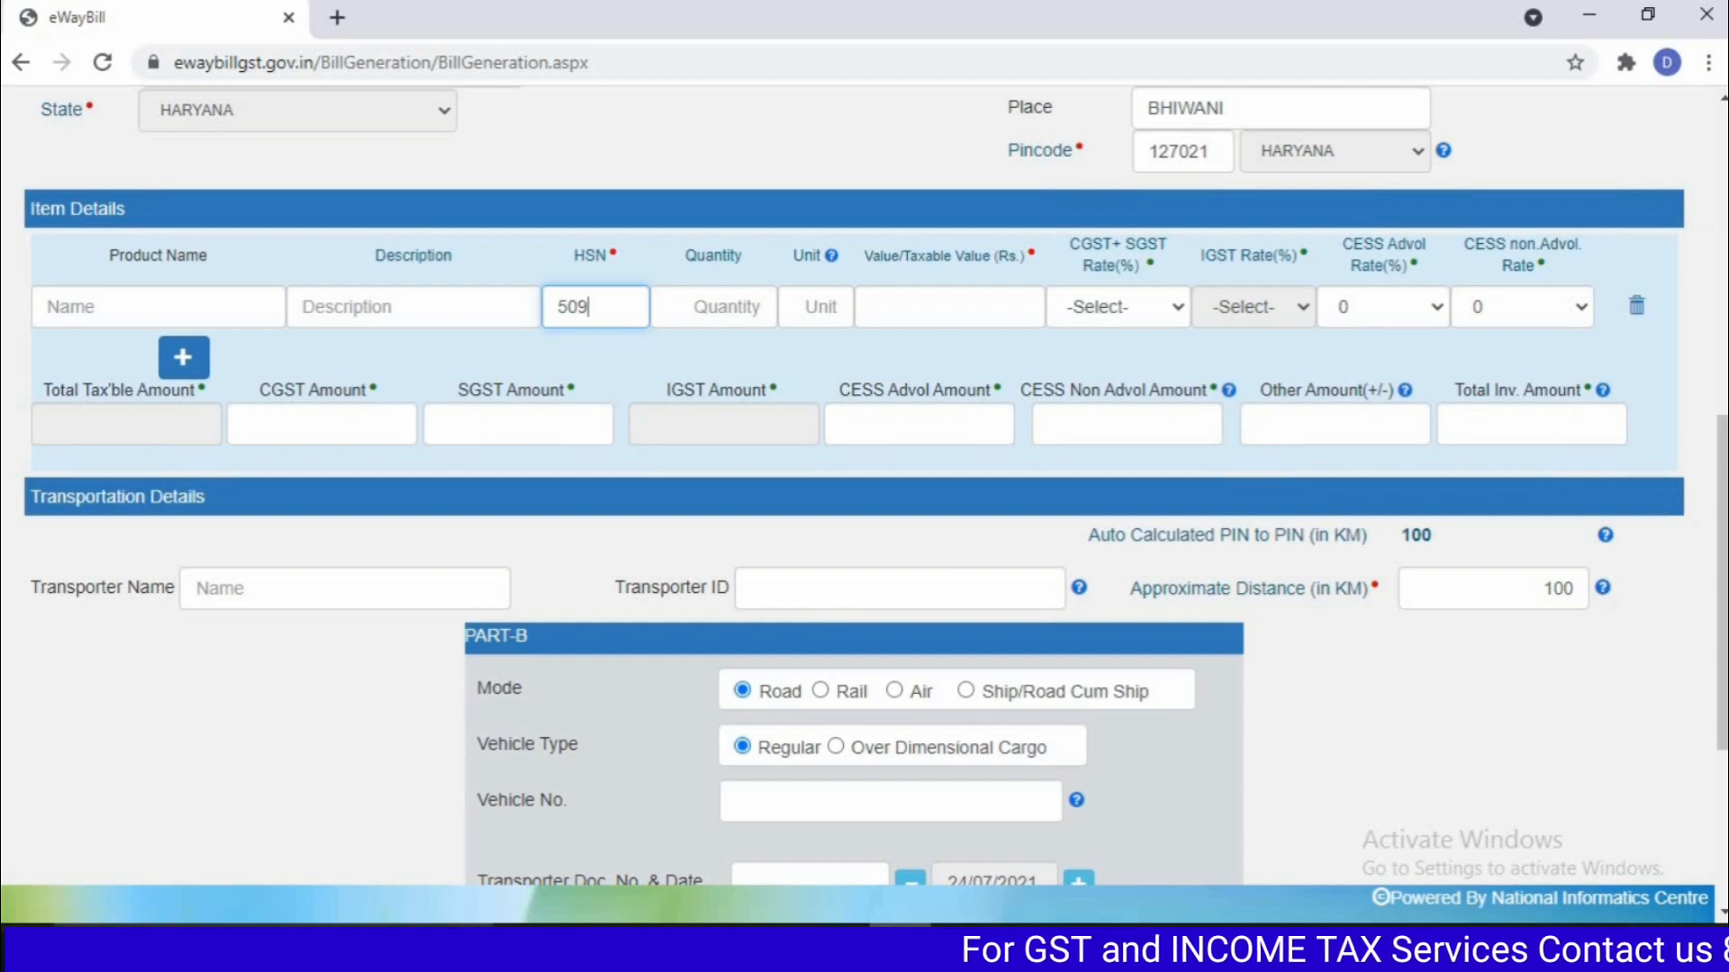
pyautogui.click(714, 307)
pyautogui.write('20')
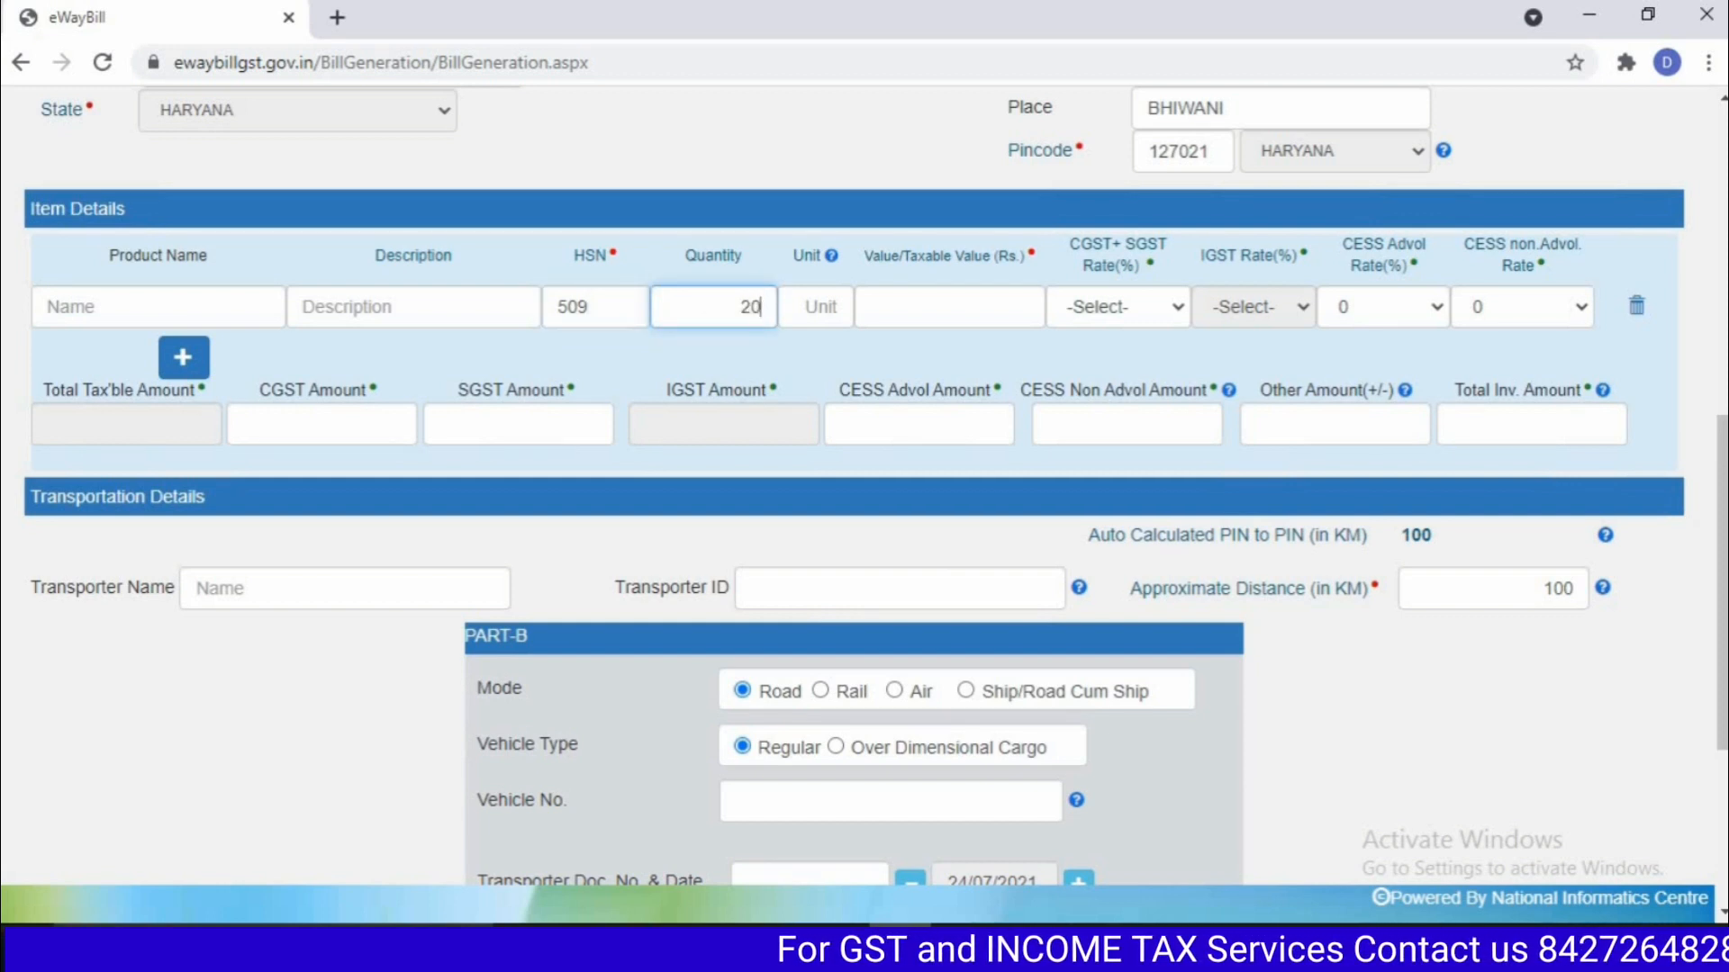
pyautogui.click(816, 307)
pyautogui.write('100')
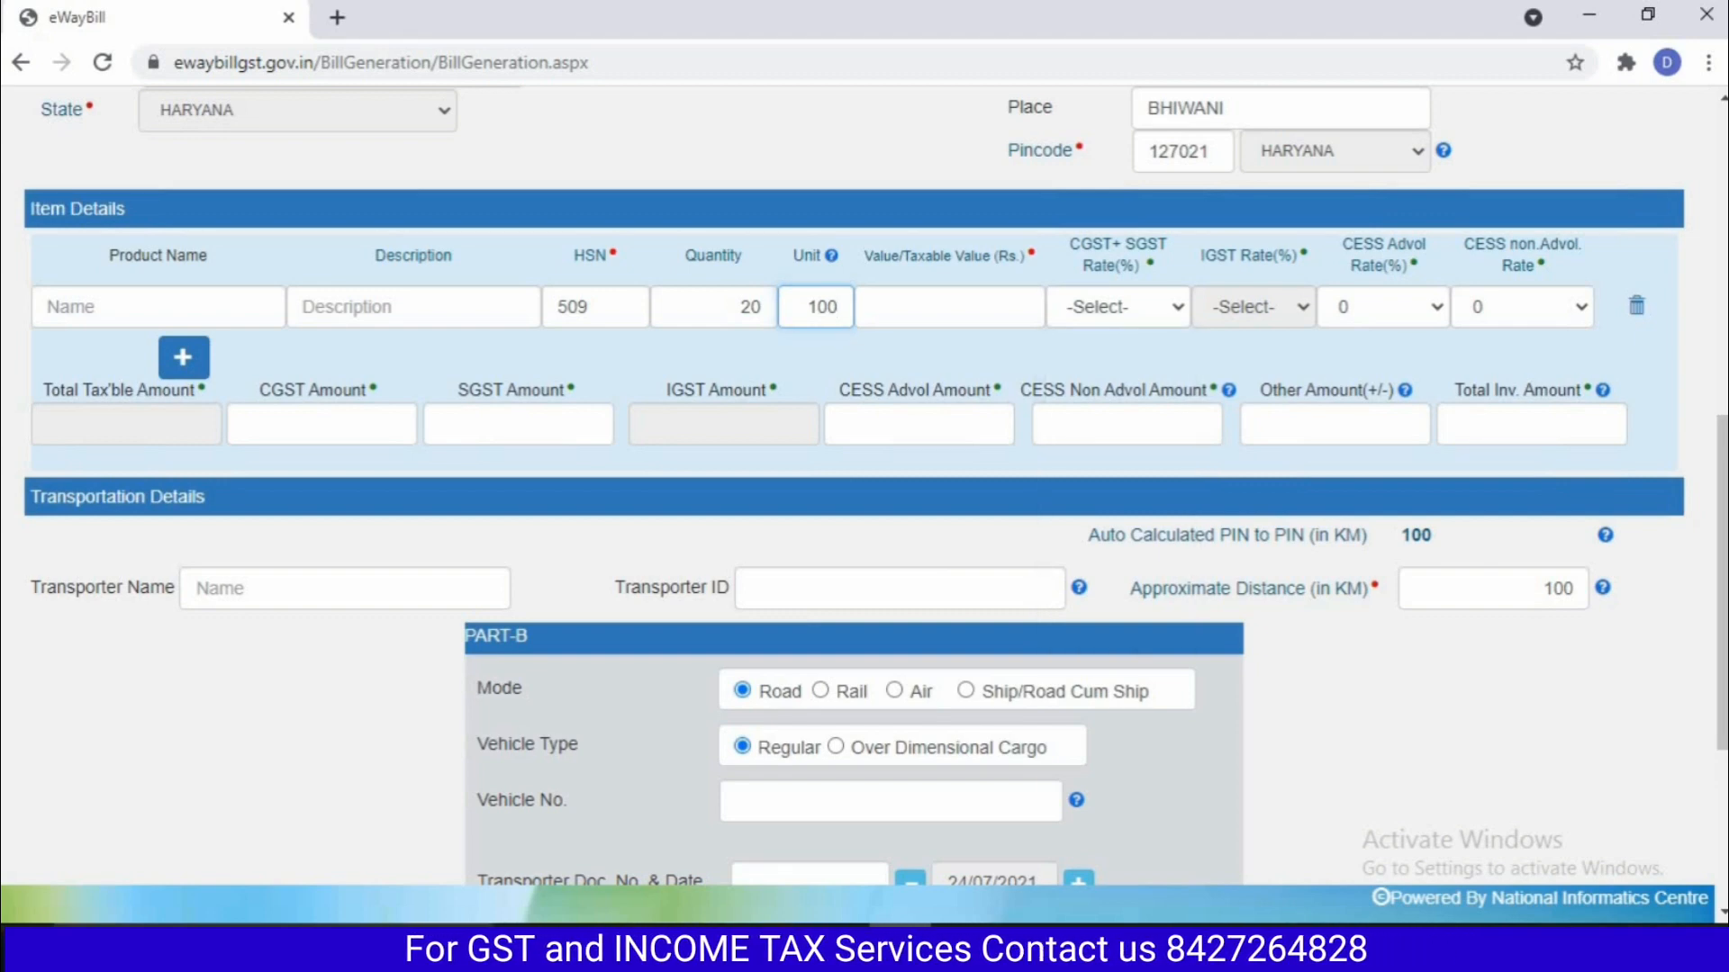
pyautogui.press('Tab')
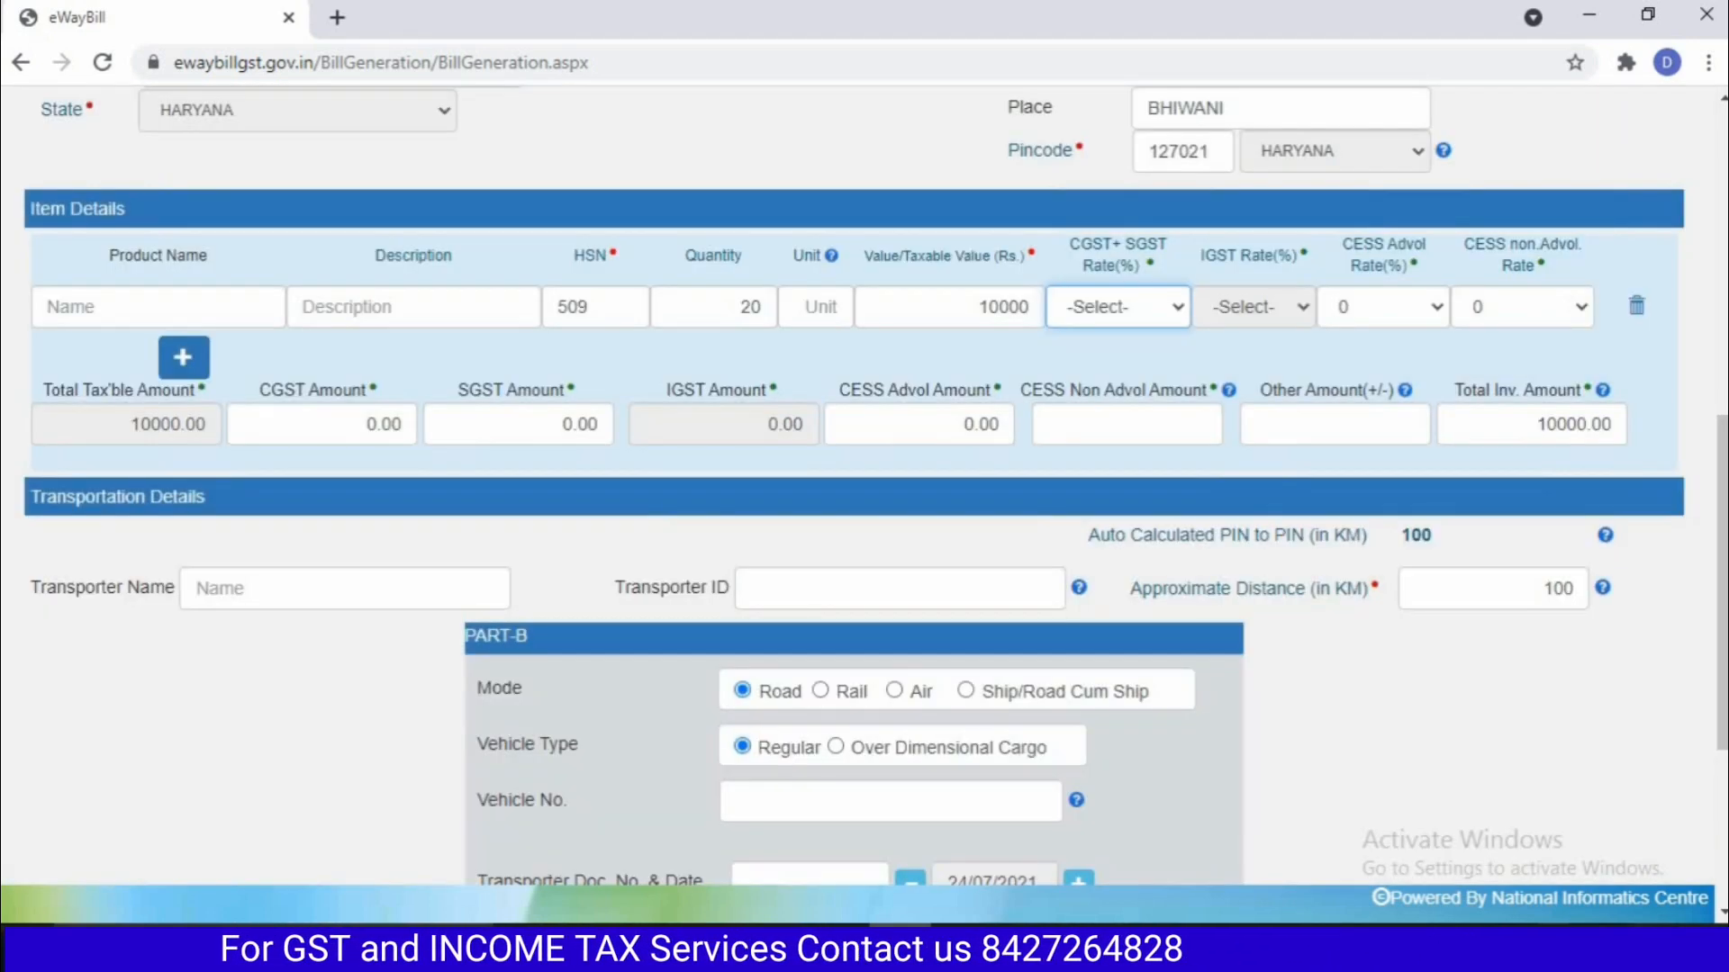
pyautogui.click(1118, 307)
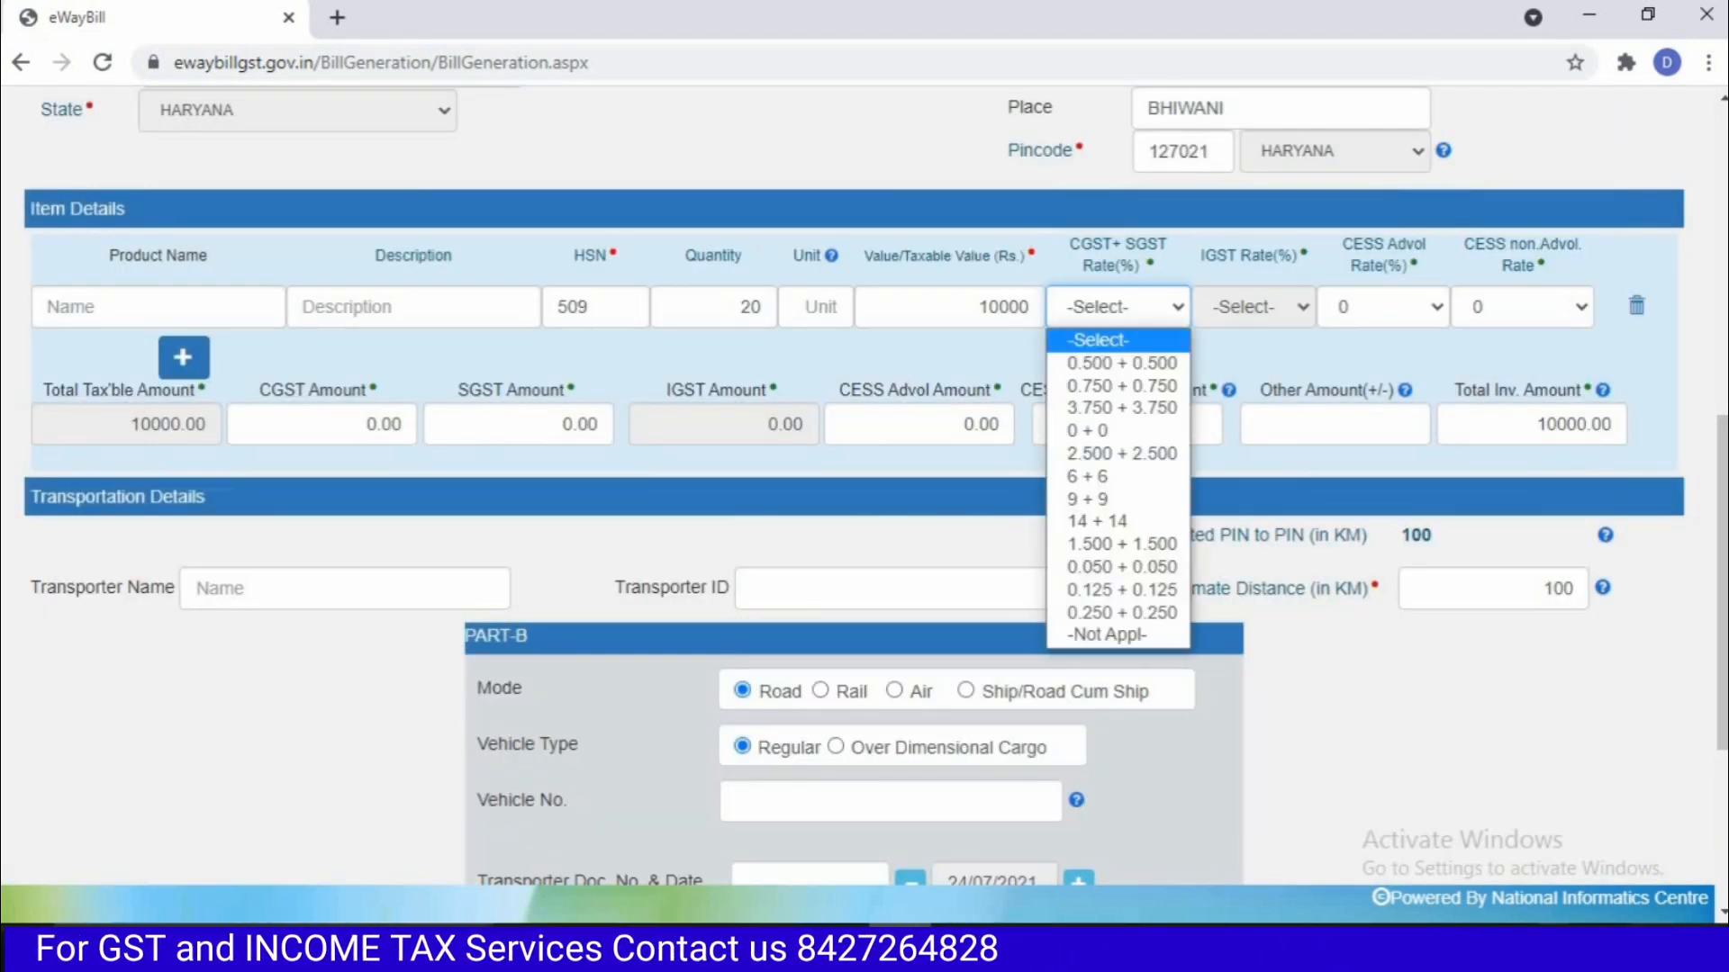
pyautogui.click(1088, 500)
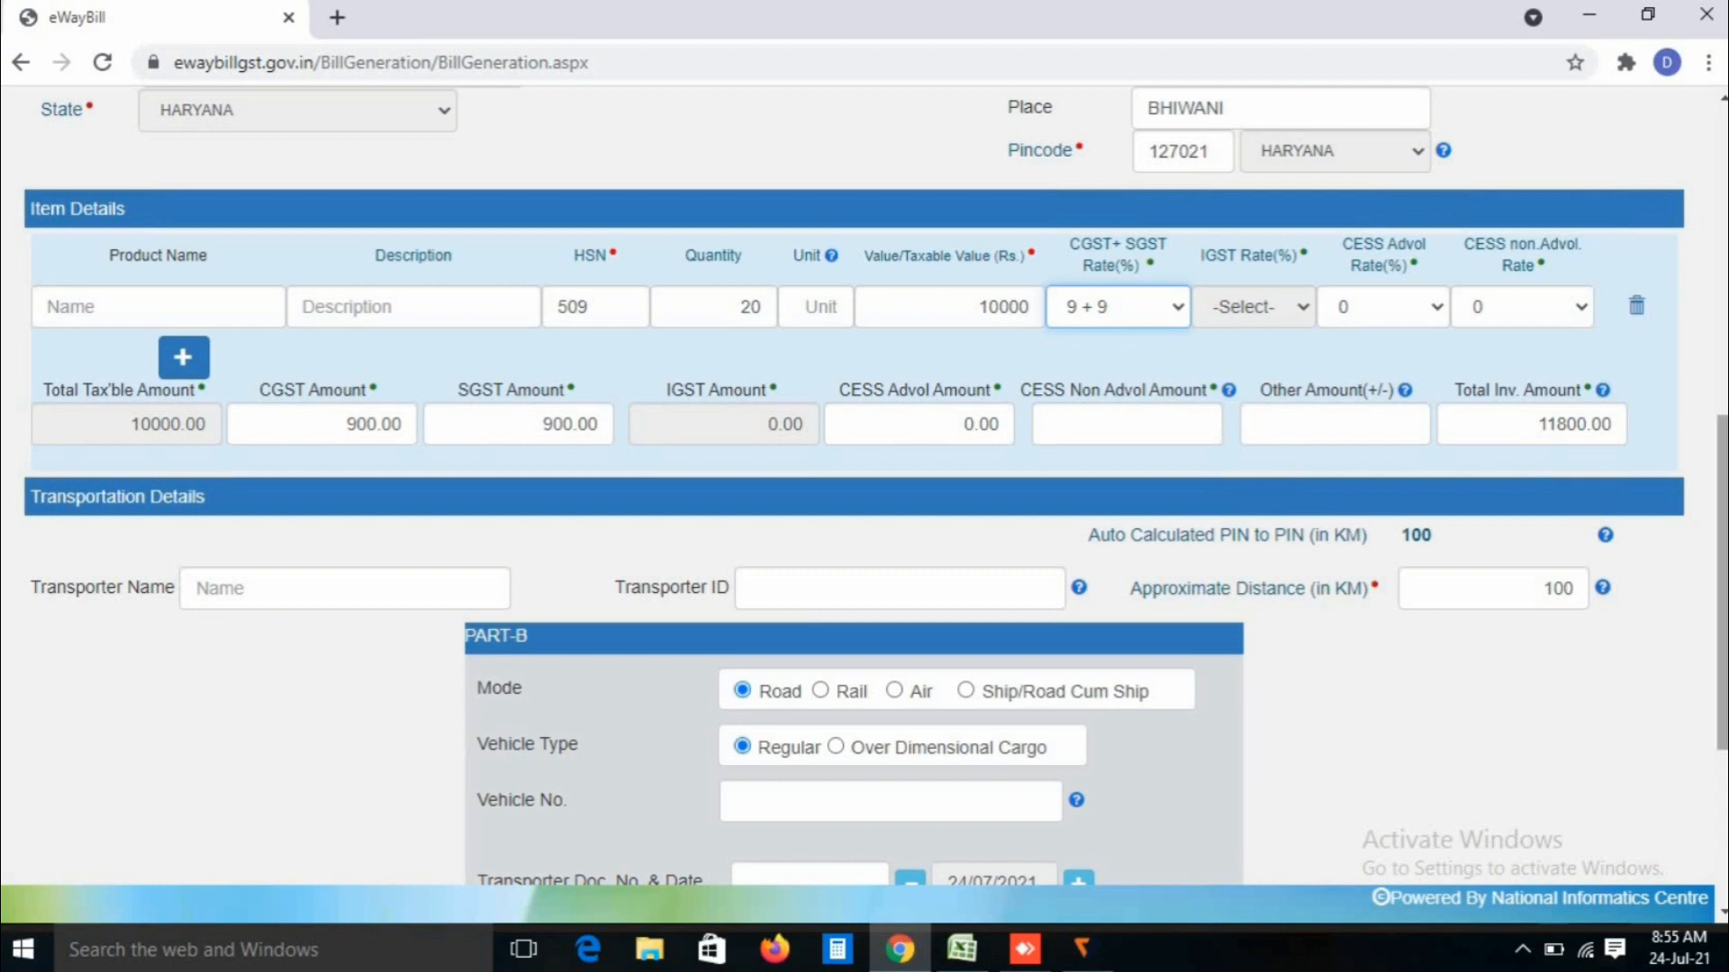
pyautogui.scroll(-2, 854, 486)
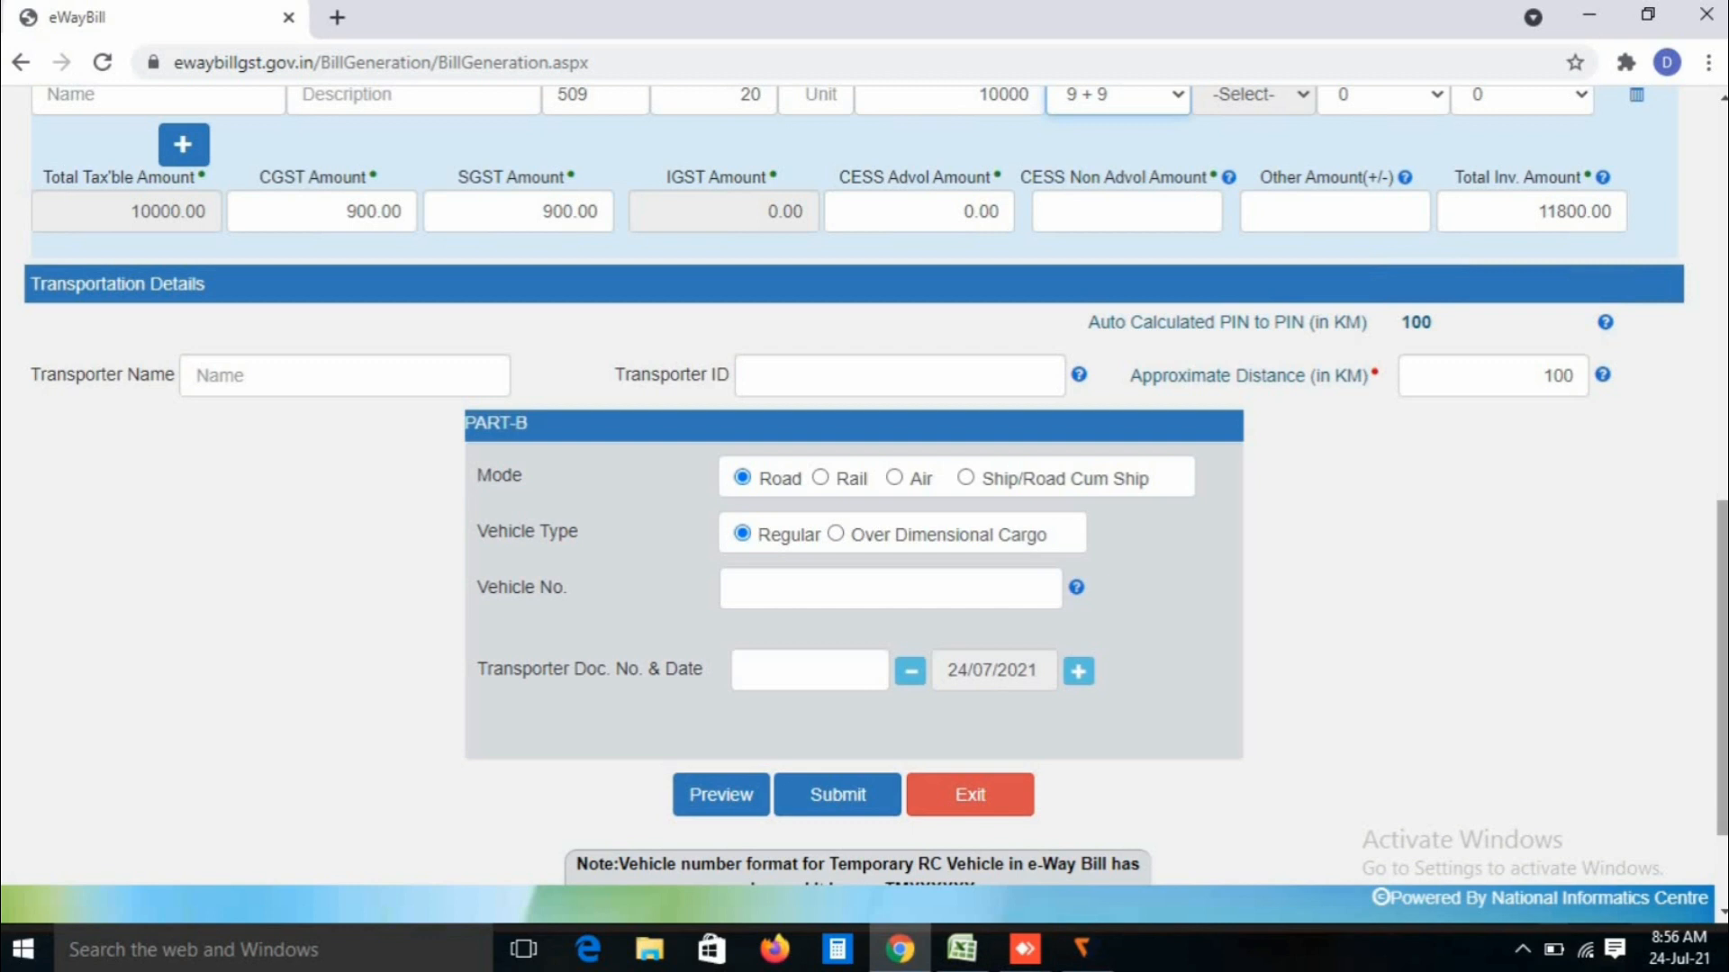
pyautogui.scroll(-2, 1721, 668)
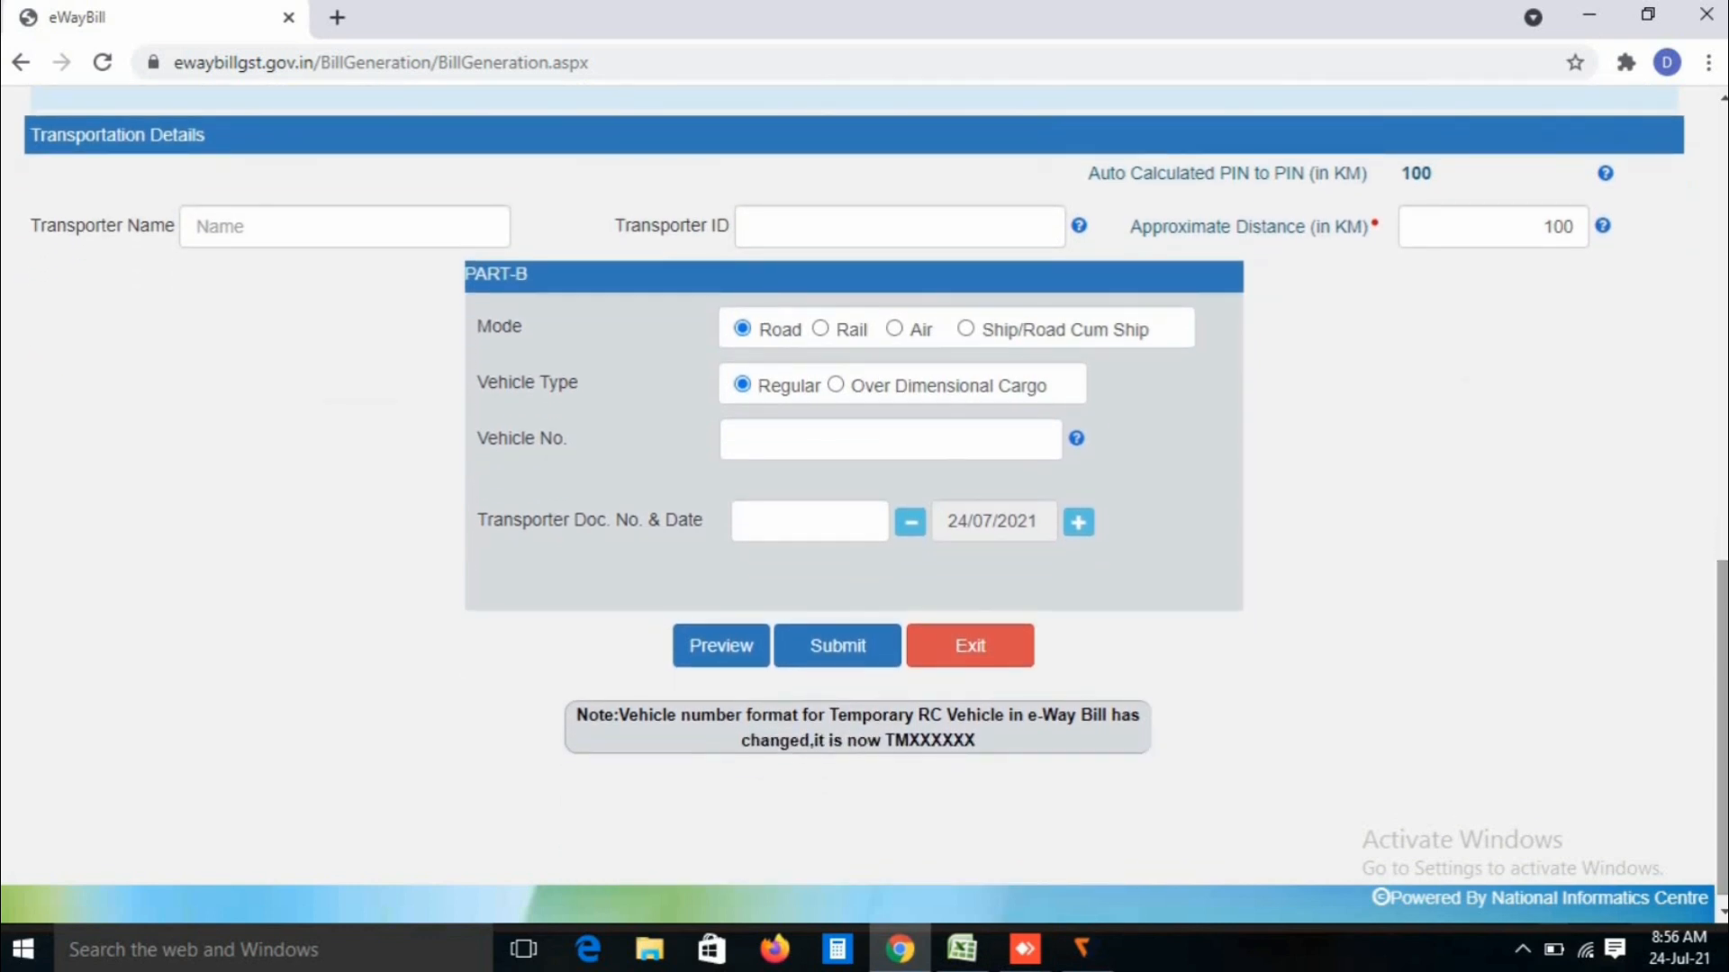
pyautogui.click(345, 227)
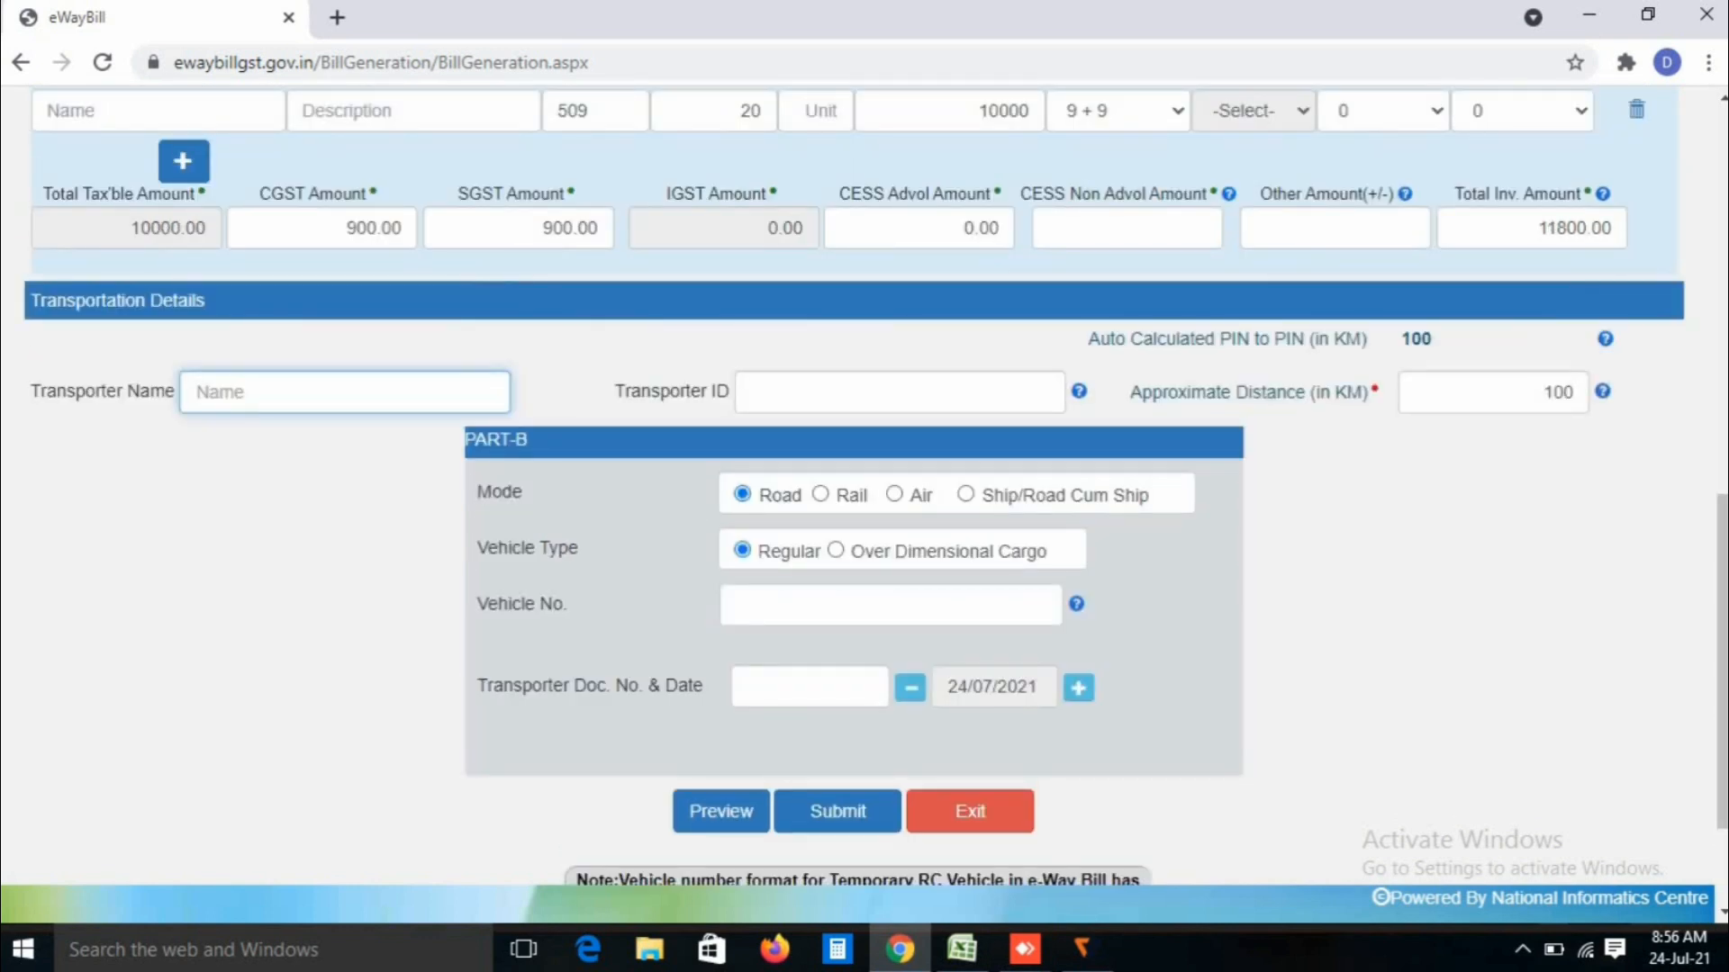
pyautogui.write('manish')
pyautogui.click(899, 393)
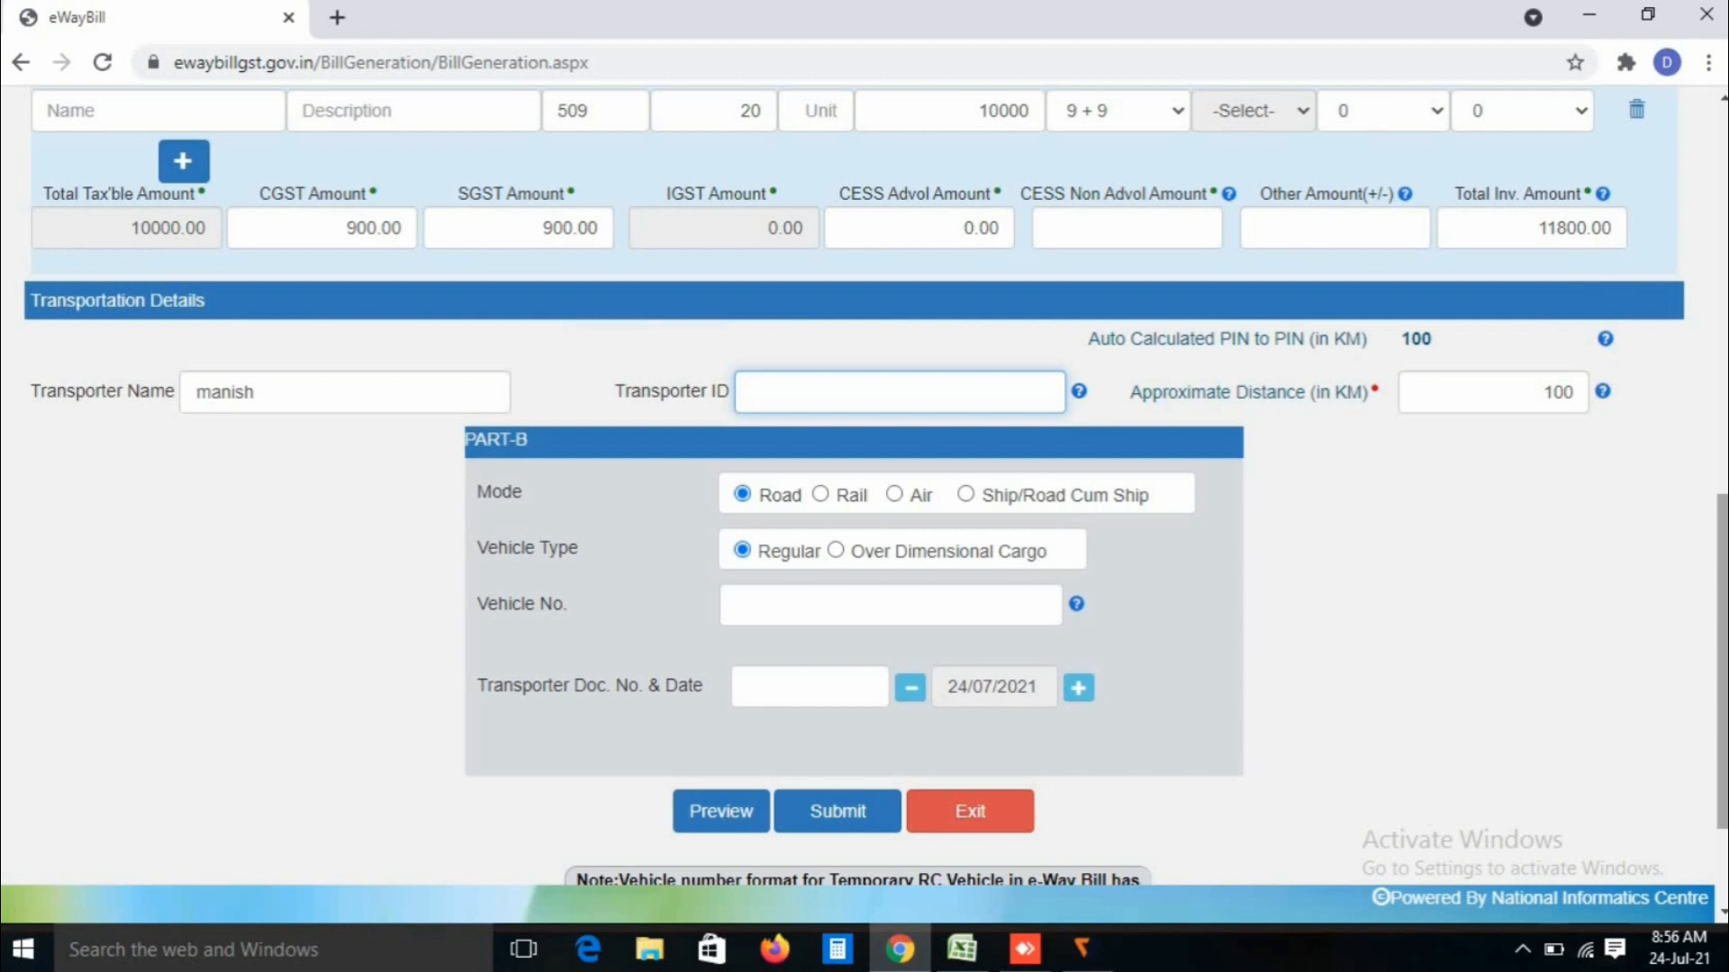
pyautogui.scroll(-2, 864, 486)
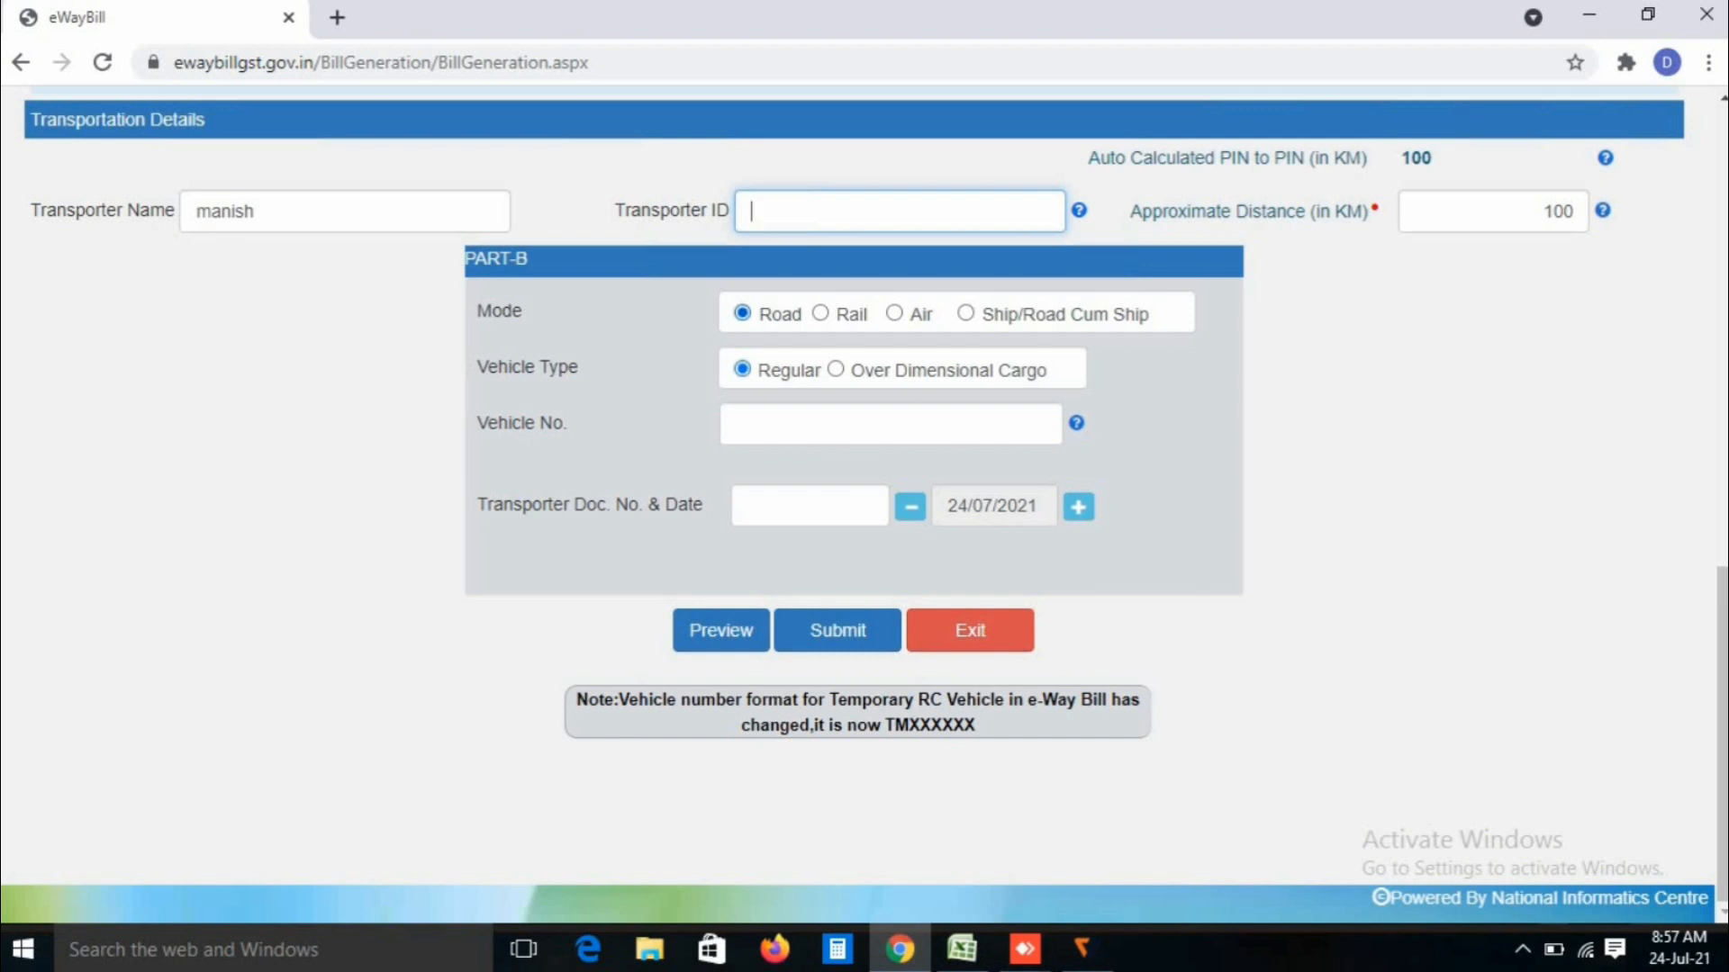
pyautogui.click(821, 313)
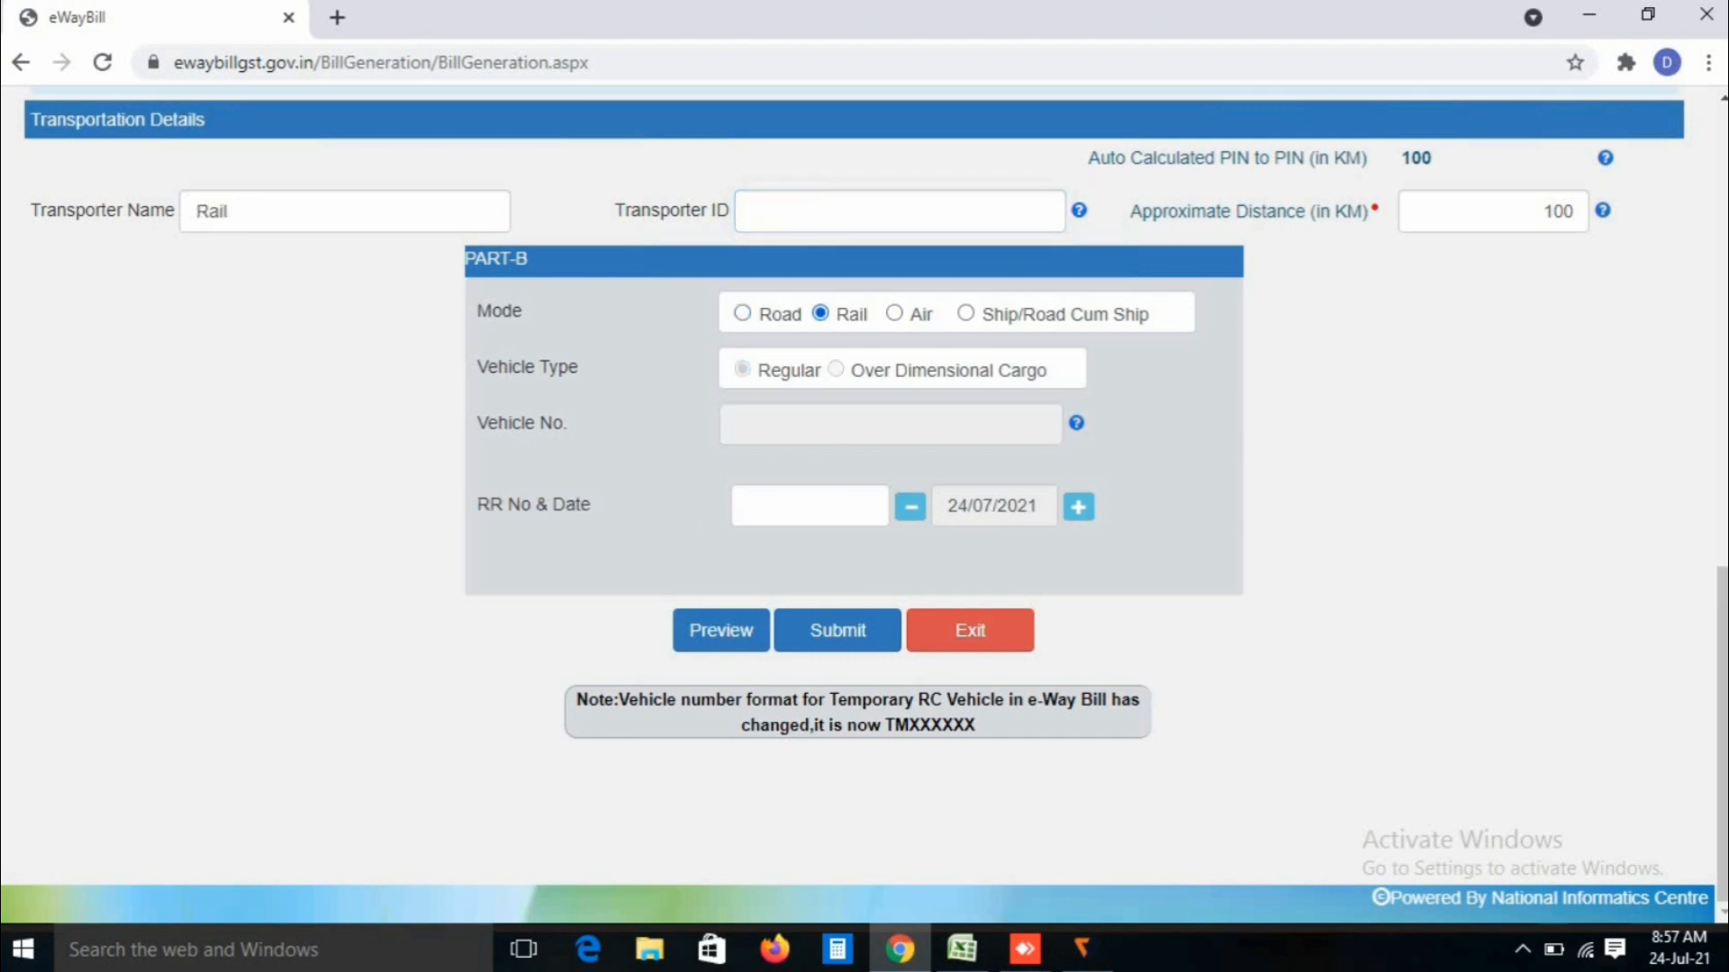
pyautogui.click(894, 313)
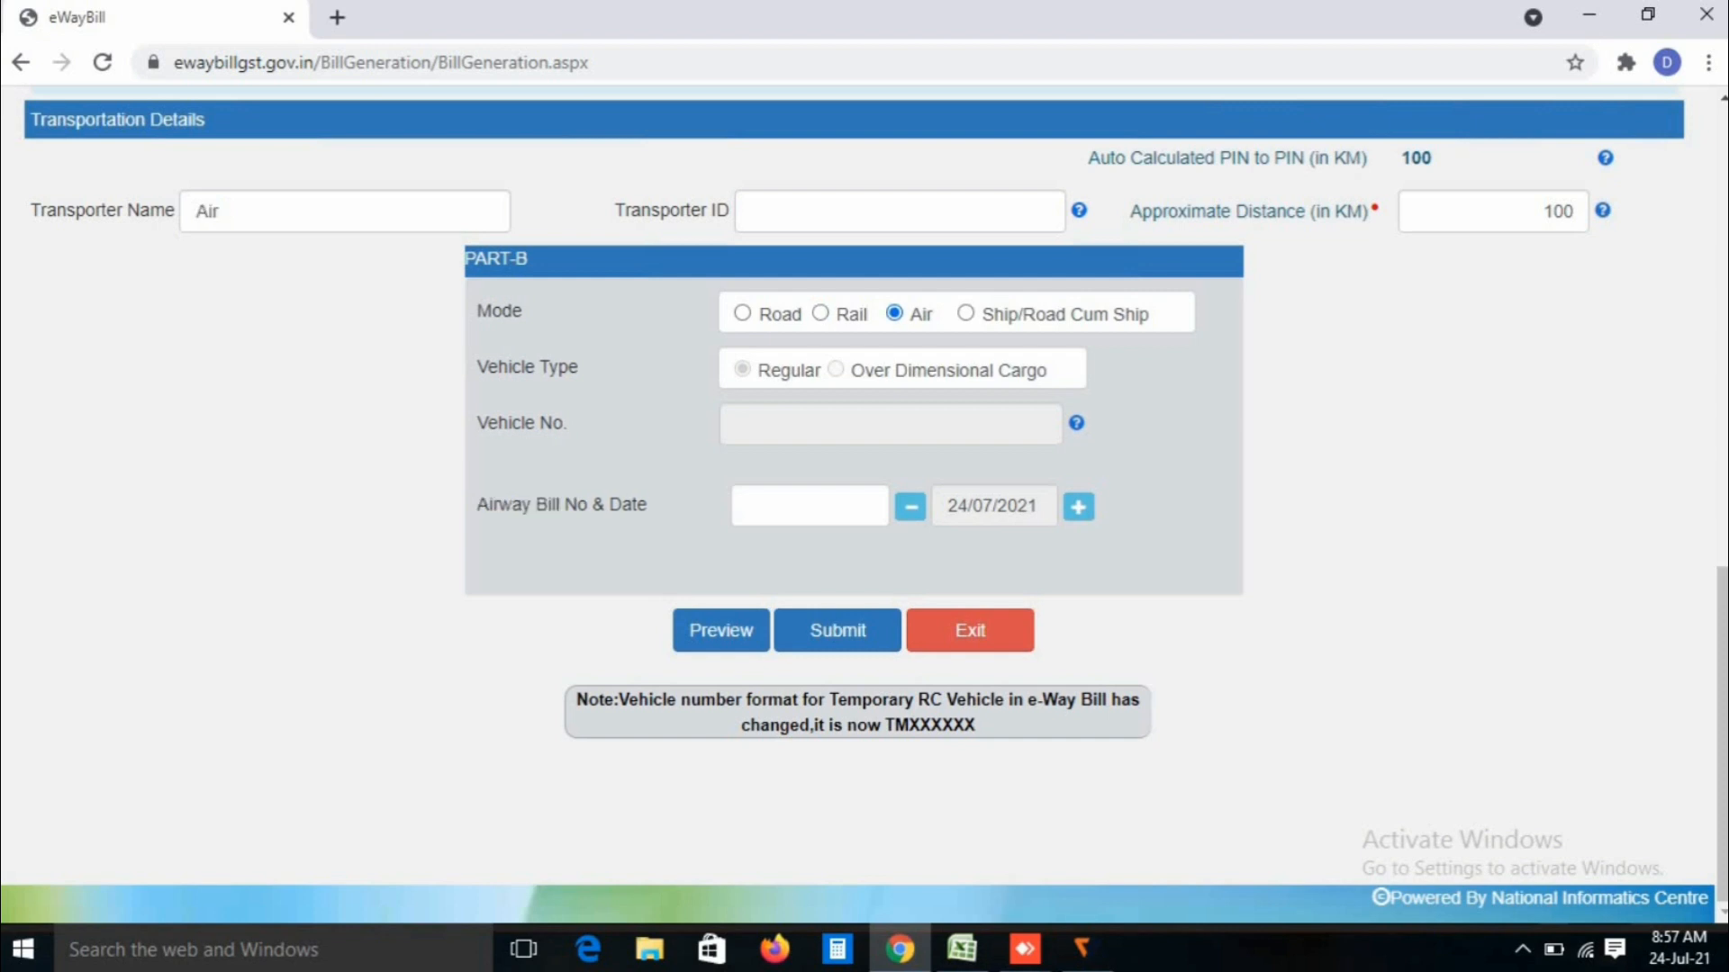
pyautogui.click(742, 313)
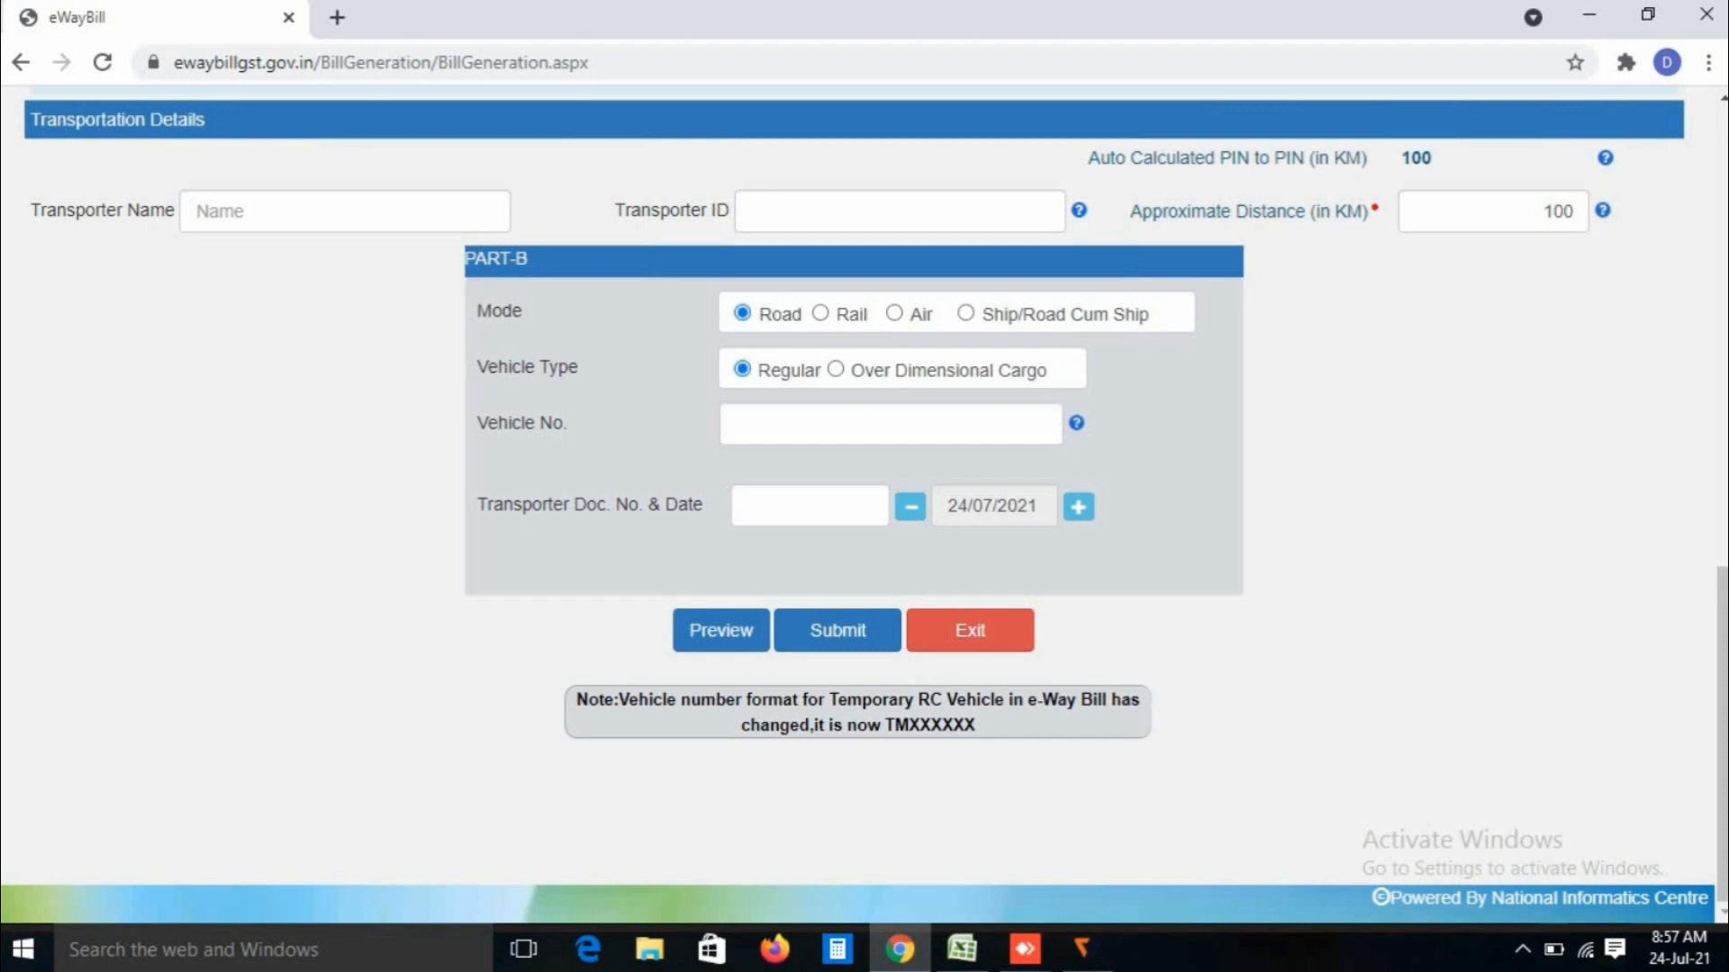
# Step: Enter the vehicle number in Part-B, recognised as class M-Cycle/Scooter (2WN)
pyautogui.click(891, 424)
pyautogui.write('HR')
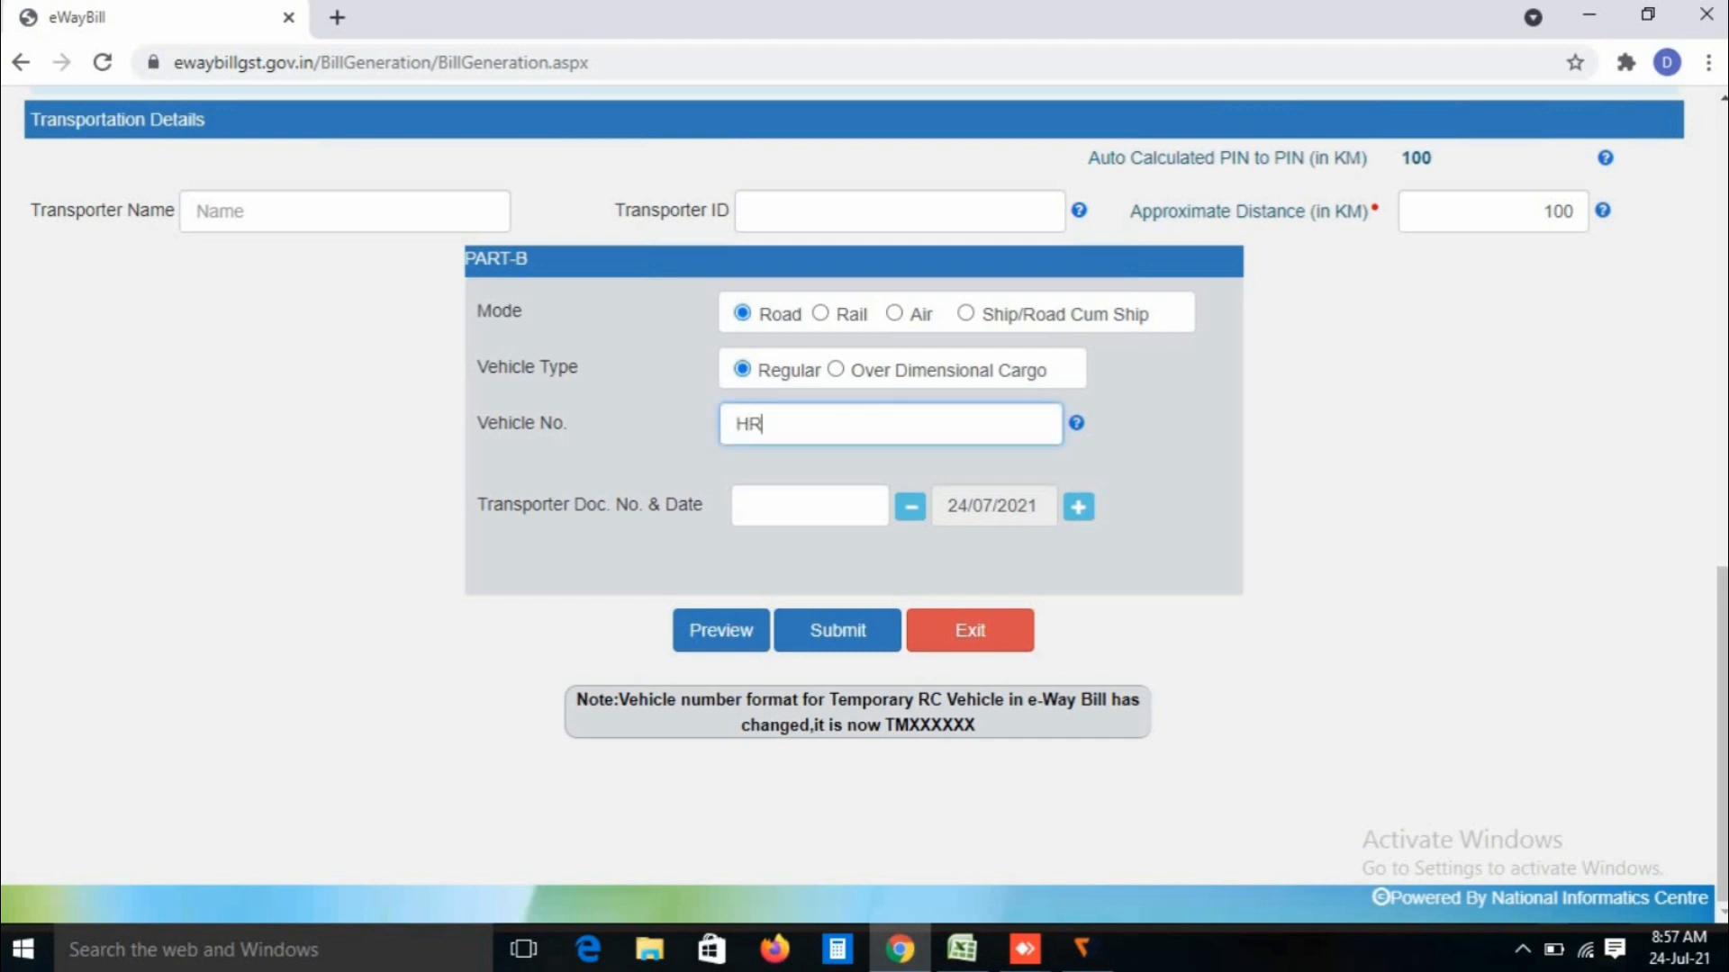
pyautogui.write('16X0314')
pyautogui.click(809, 506)
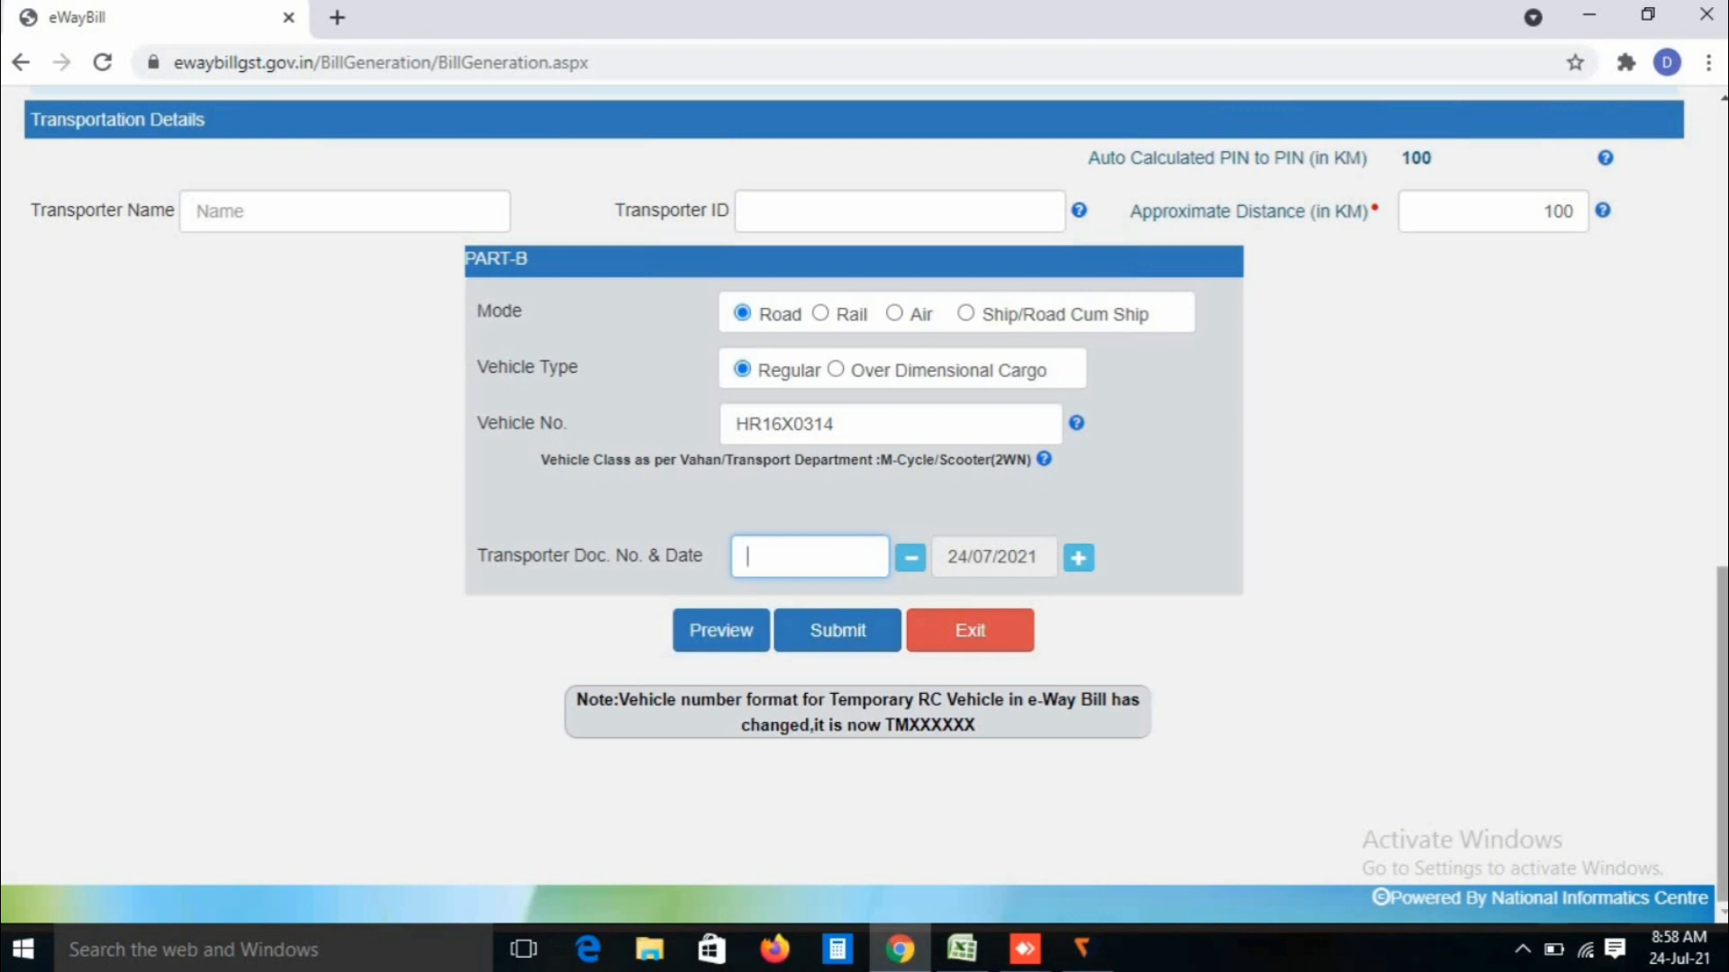
pyautogui.scroll(15, 864, 486)
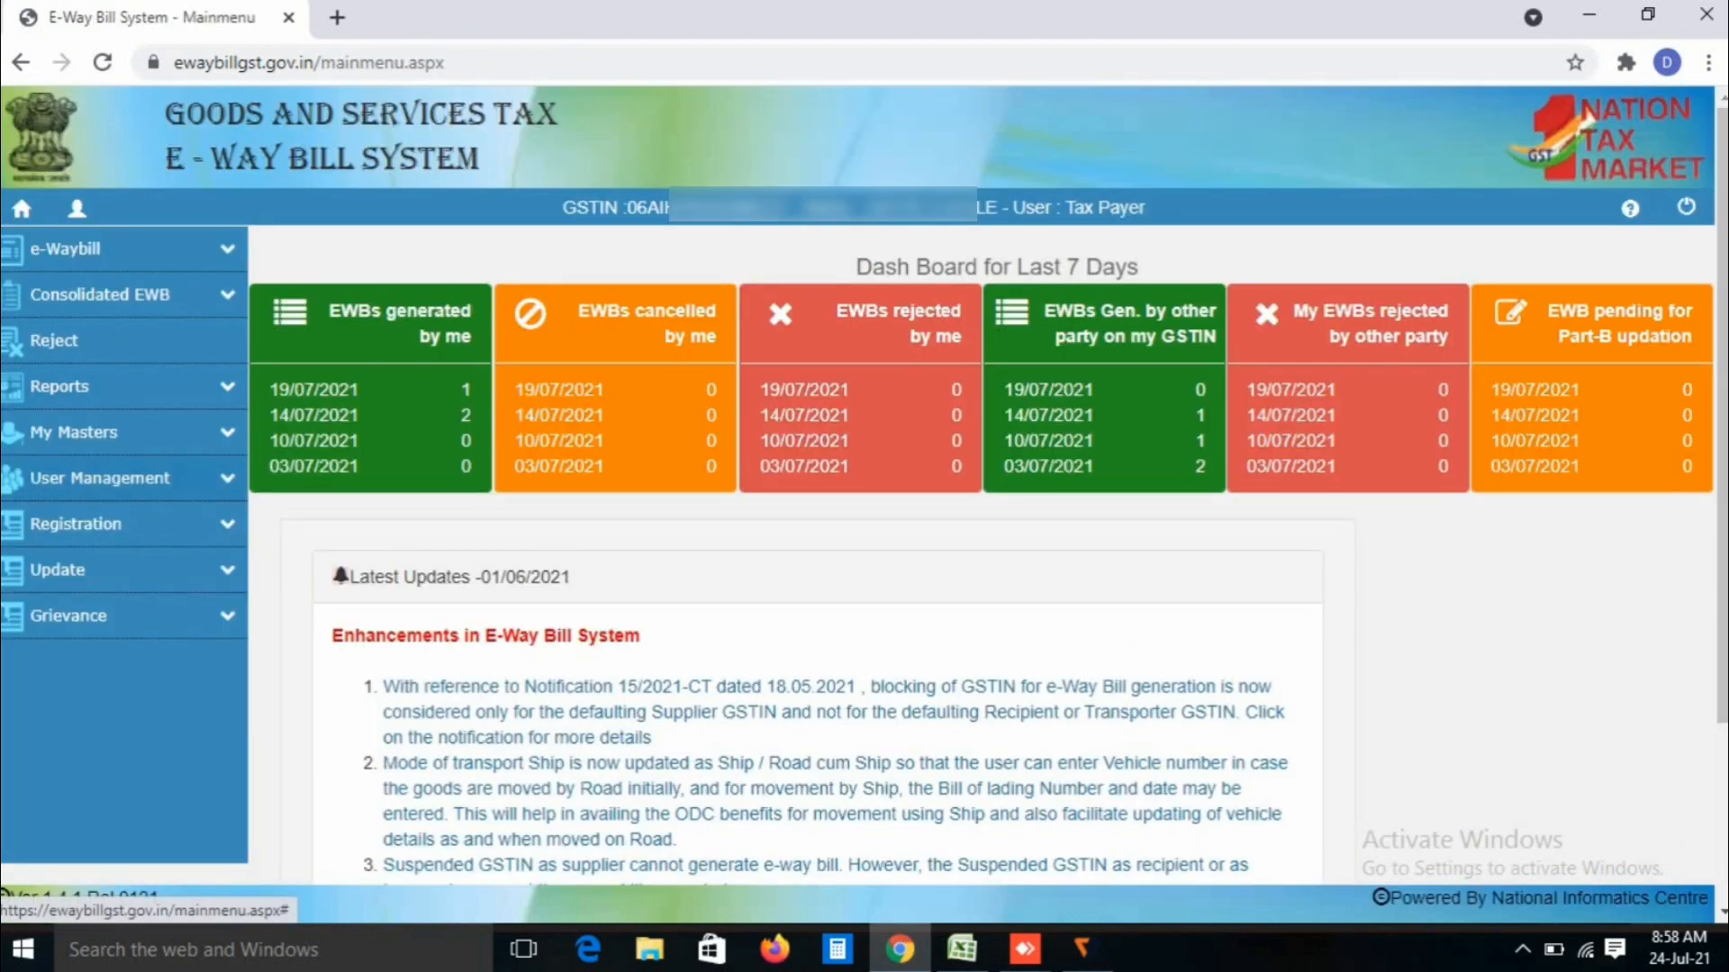
# Step: Expand the e-Waybill submenu in the left sidebar of the main menu
pyautogui.click(123, 250)
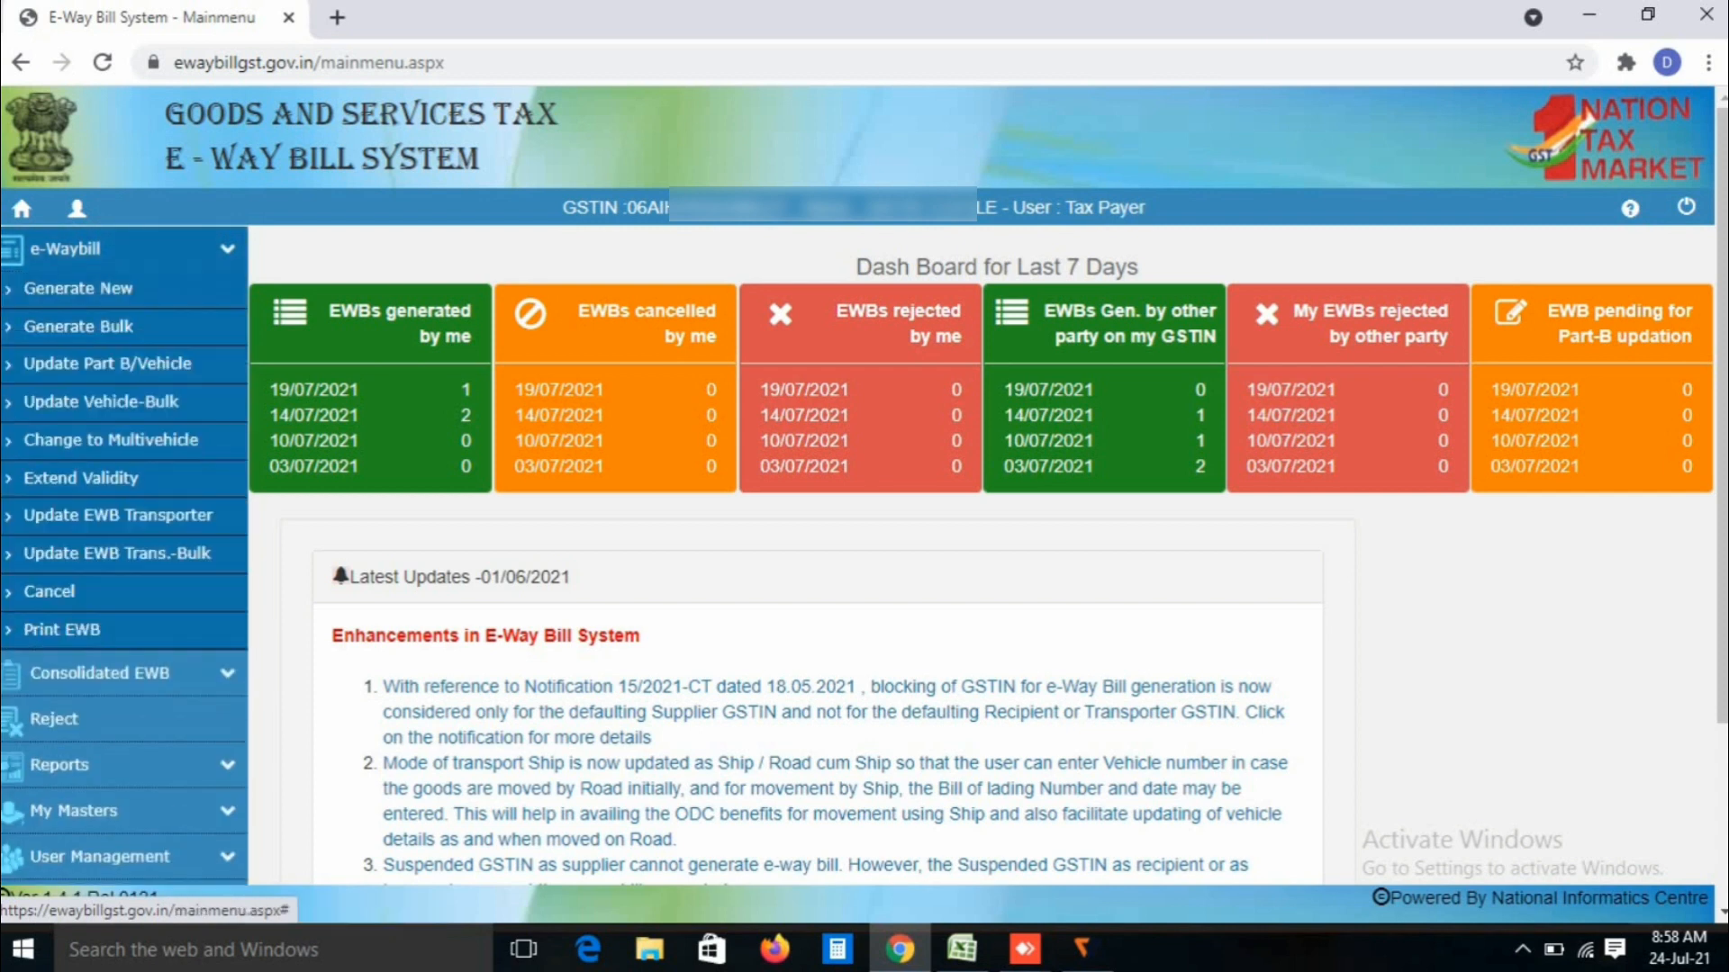